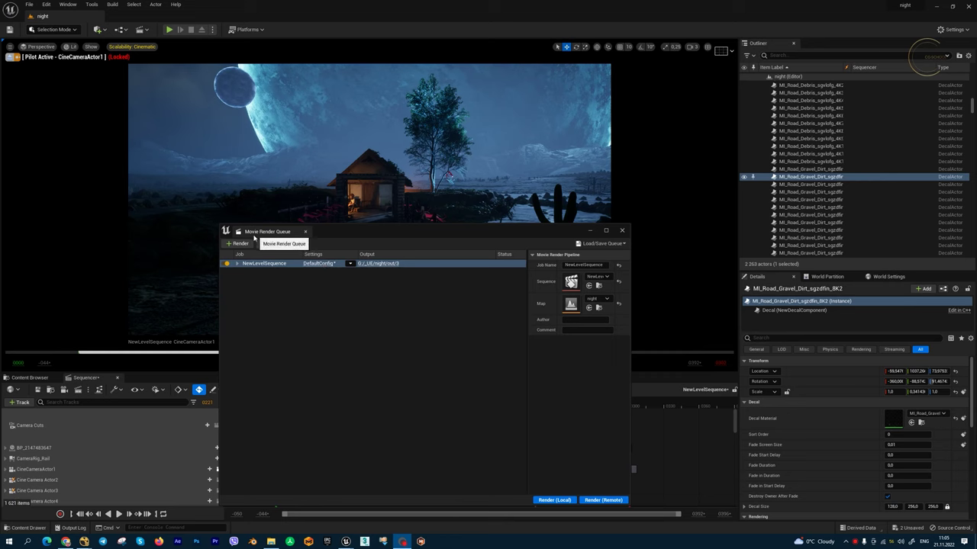
Review the DefaultConfig Object Ids (Limited) and 16-bit .exr Sequence pages, then accept the config.
{"action": "left_click", "coordinate": [322, 264]}
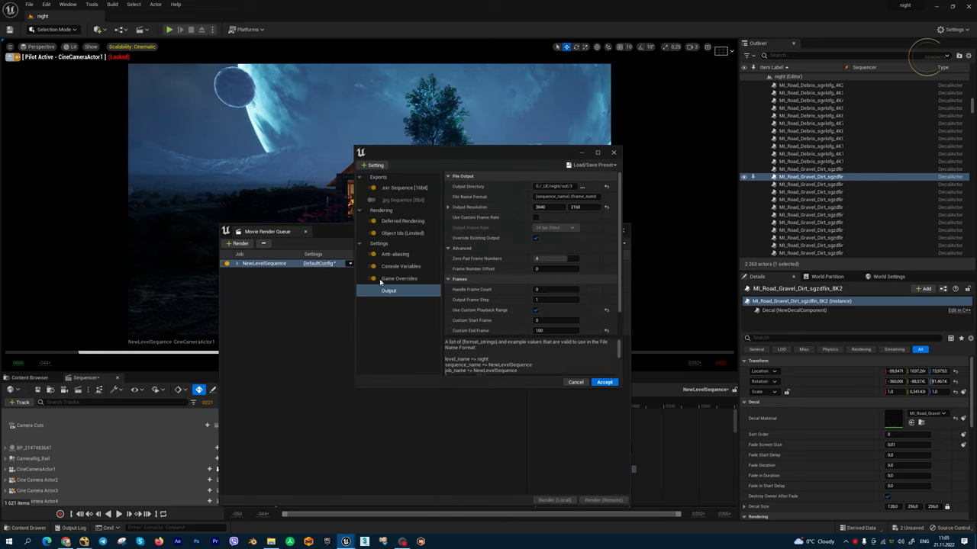
{"action": "left_click", "coordinate": [404, 233]}
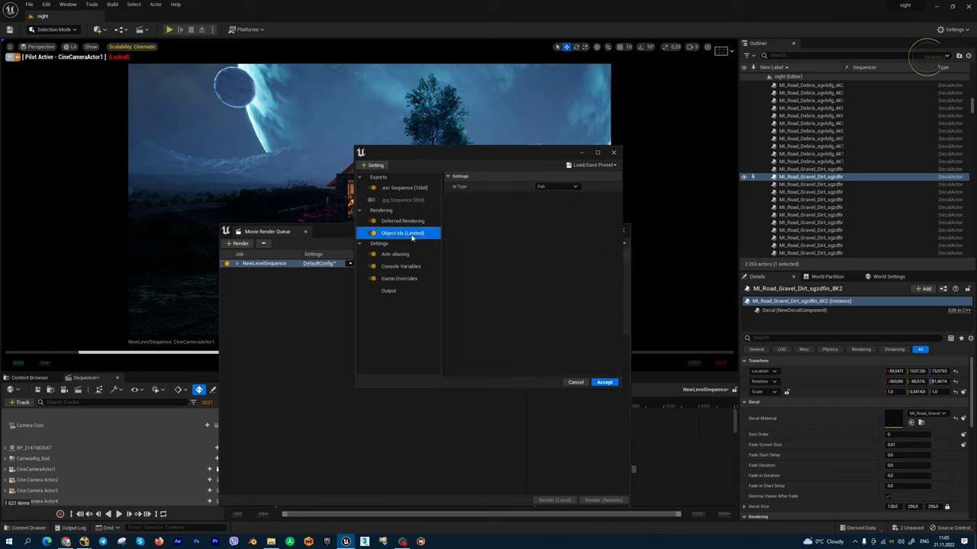
{"action": "left_click", "coordinate": [416, 189]}
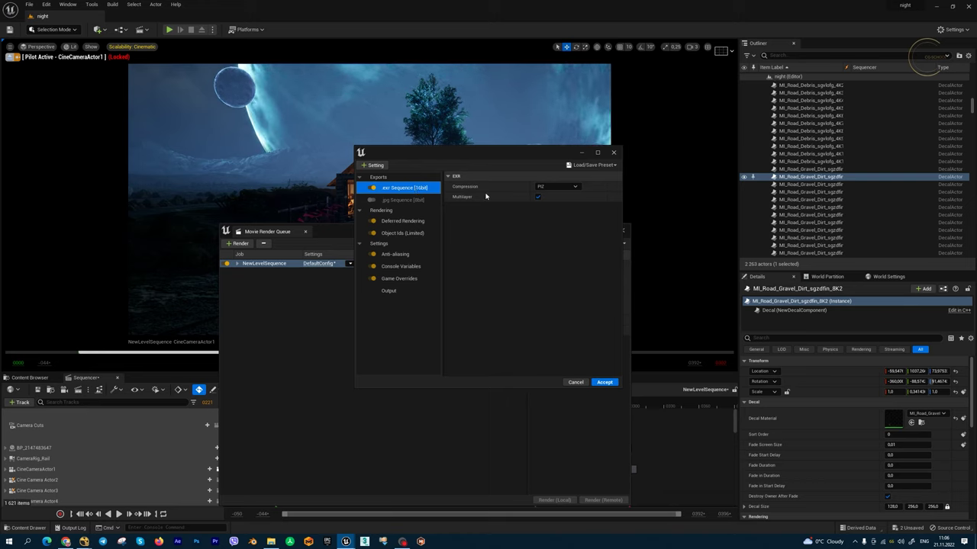
{"action": "left_click", "coordinate": [604, 382]}
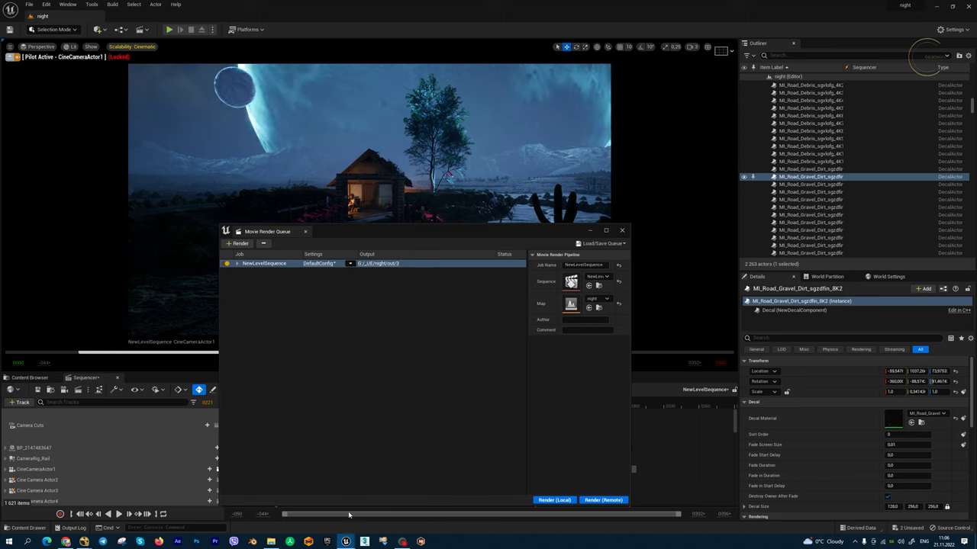
In Nuke, view Read1 and add a Cryptomatte node to it.
{"action": "mouse_move", "coordinate": [84, 542]}
{"action": "left_click", "coordinate": [153, 492]}
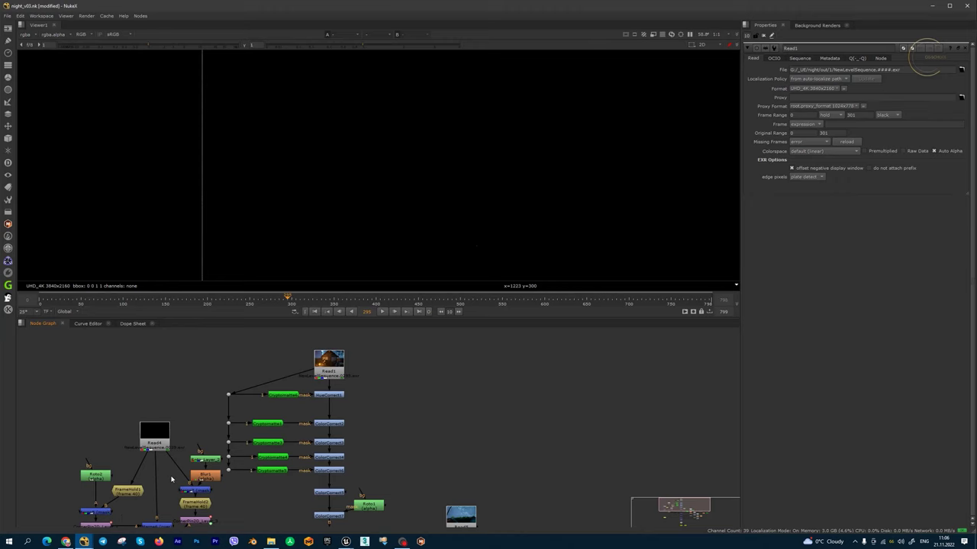
{"action": "key", "text": "1"}
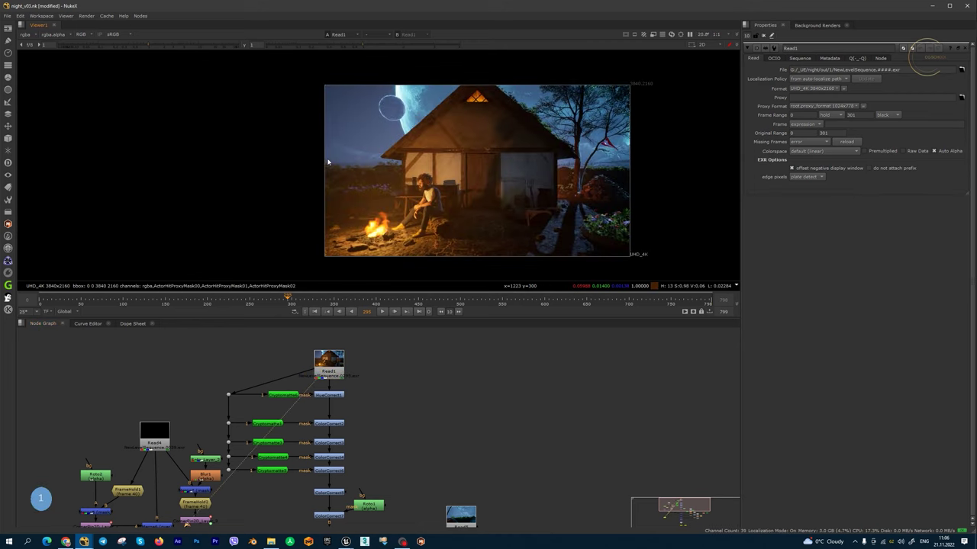
{"action": "scroll", "coordinate": [356, 132], "scroll_direction": "up", "scroll_amount": 1}
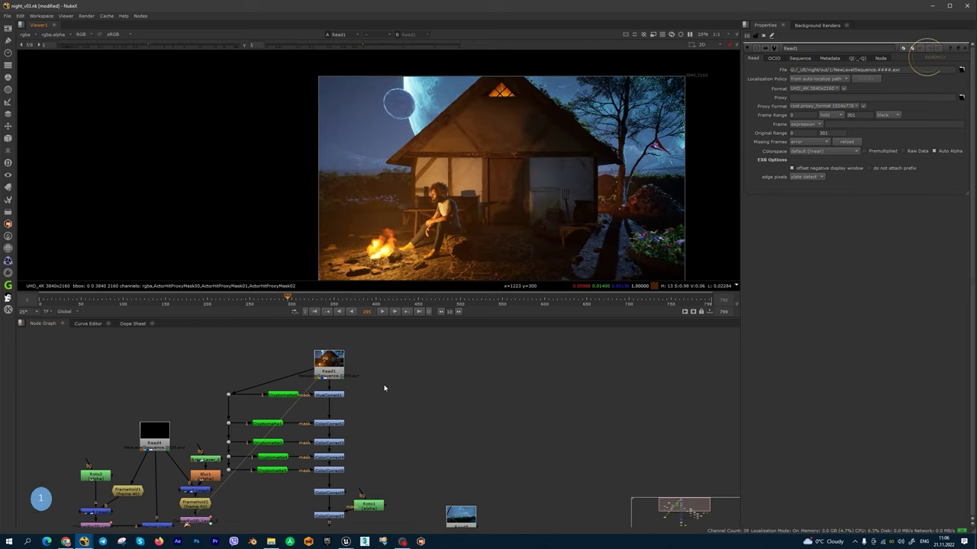
{"action": "key", "text": "Tab"}
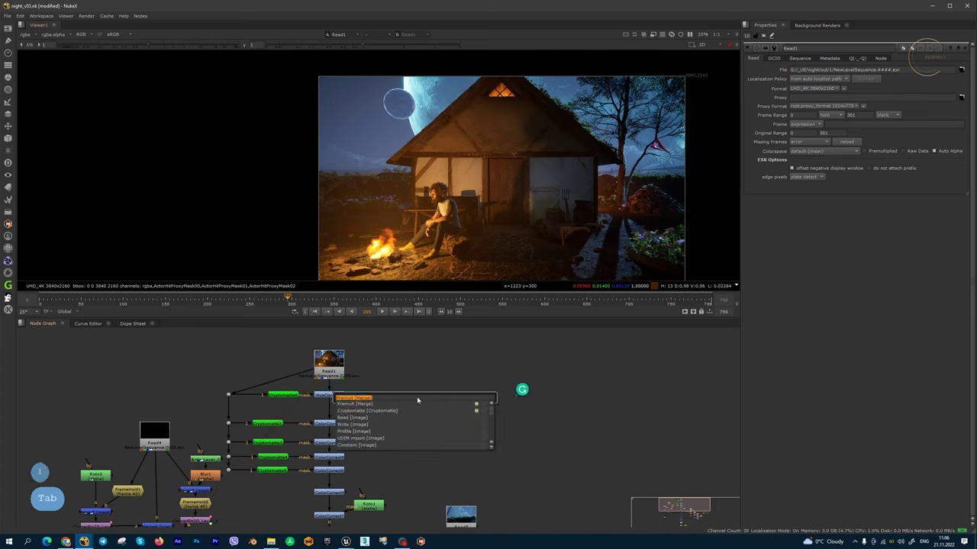
{"action": "type", "text": "cr"}
{"action": "key", "text": "Down"}
{"action": "key", "text": "Return"}
{"action": "key", "text": "1"}
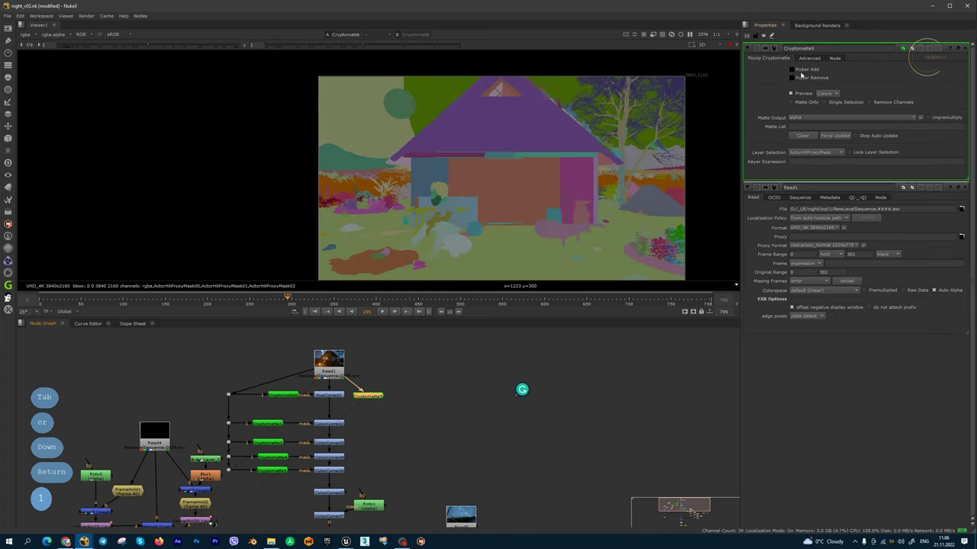
Pick the HDRI sky backdrop into the Cryptomatte matte and check it as alpha.
{"action": "left_click", "coordinate": [791, 70]}
{"action": "left_click_drag", "start_coordinate": [367, 122], "coordinate": [371, 129], "text": "ctrl+shift"}
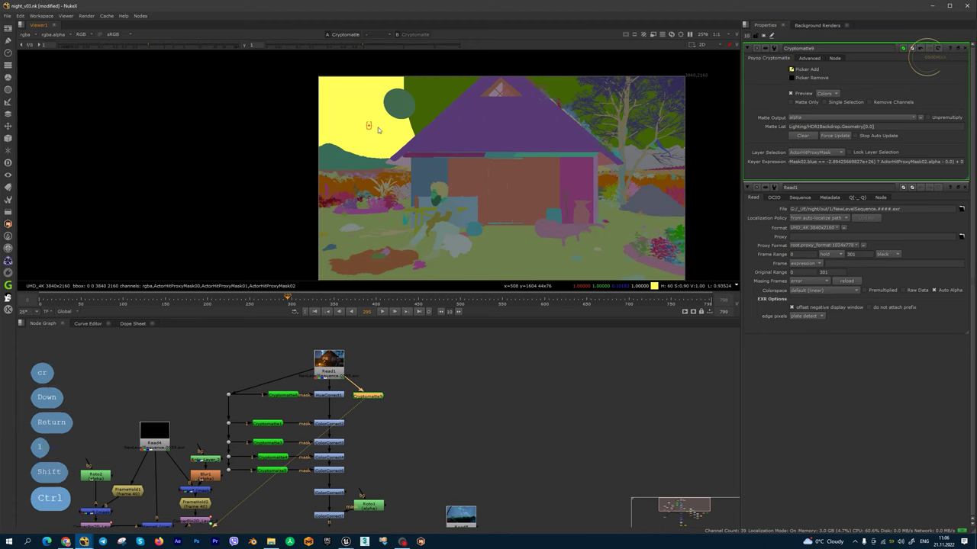
{"action": "key", "text": "a"}
{"action": "key", "text": "a"}
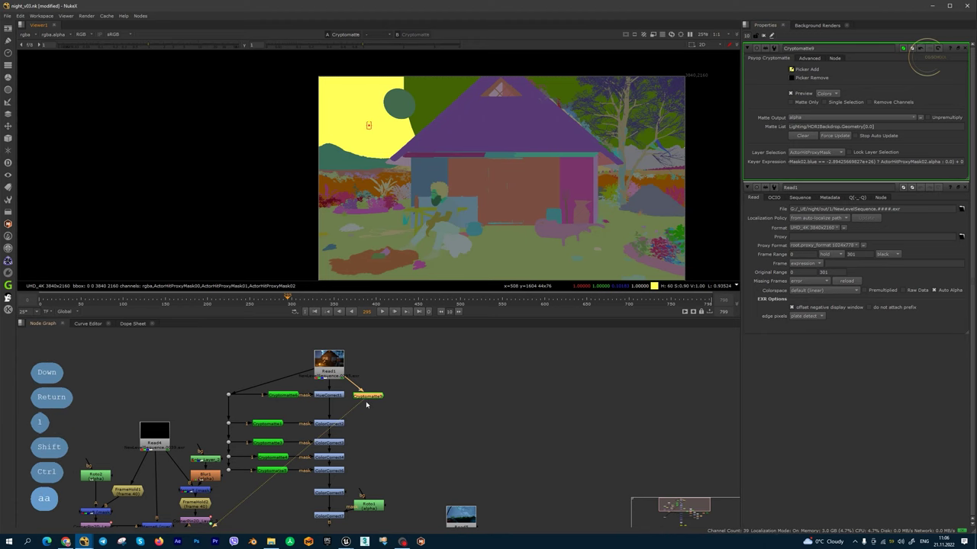
{"action": "left_click_drag", "start_coordinate": [366, 404], "coordinate": [353, 383]}
{"action": "left_click", "coordinate": [416, 421]}
Add a Merge node and a CheckerBoard node.
{"action": "key", "text": "m"}
{"action": "key", "text": "Tab"}
{"action": "type", "text": "che"}
{"action": "key", "text": "Down"}
{"action": "key", "text": "Return"}
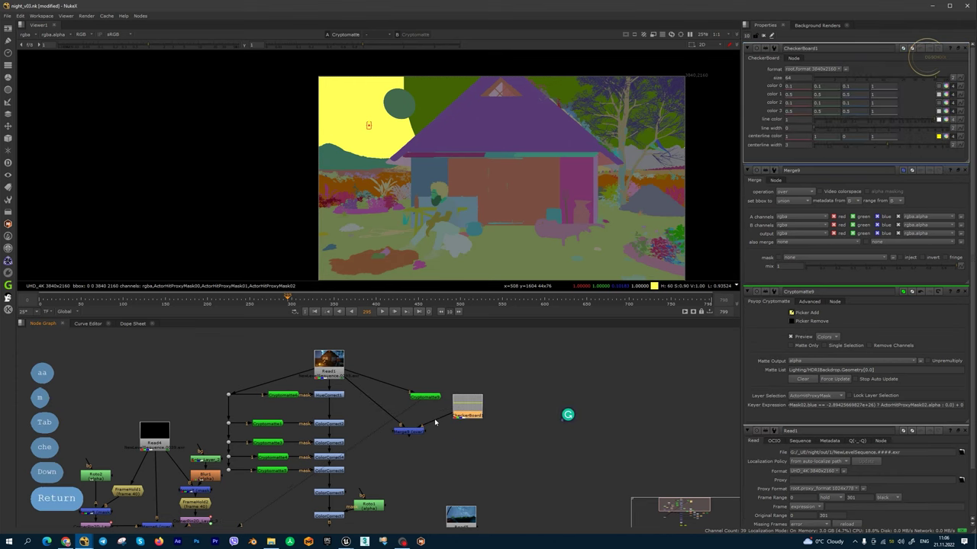
Arrange the sky matte and CheckerBoard1 around Merge9 and view the Merge9 composite.
{"action": "left_click_drag", "start_coordinate": [428, 396], "coordinate": [368, 432]}
{"action": "left_click", "coordinate": [409, 432]}
{"action": "key", "text": "1"}
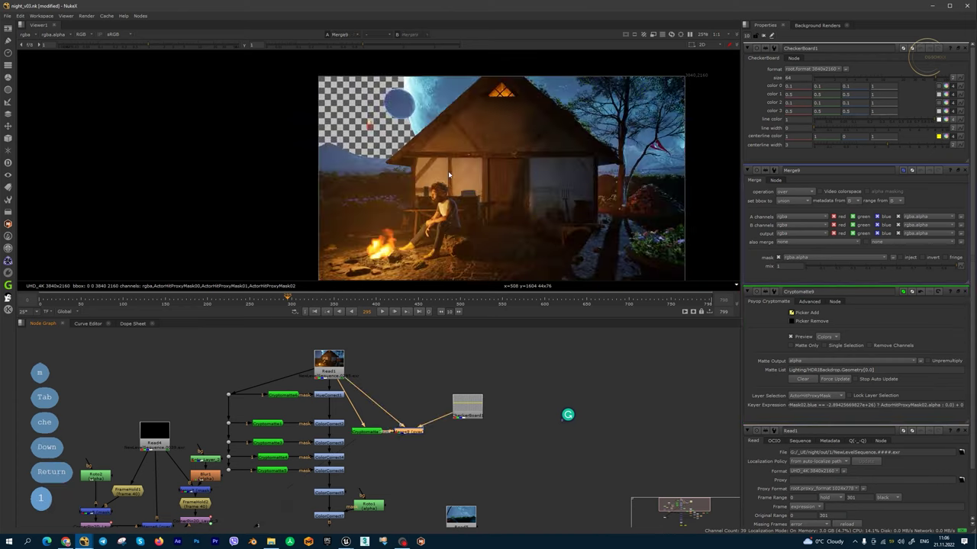
{"action": "scroll", "coordinate": [436, 184], "scroll_direction": "up", "scroll_amount": 3}
{"action": "scroll", "coordinate": [436, 185], "scroll_direction": "down", "scroll_amount": 3}
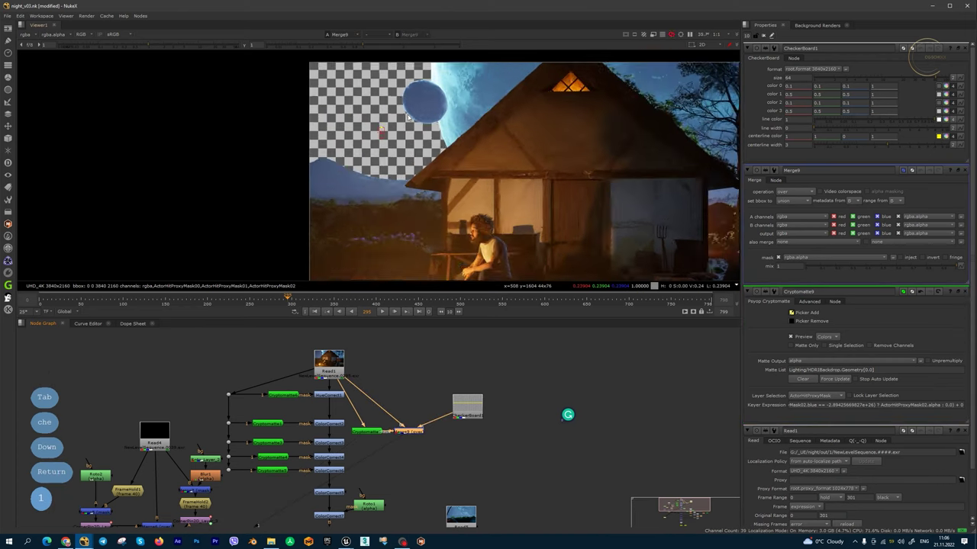
{"action": "scroll", "coordinate": [437, 185], "scroll_direction": "up", "scroll_amount": 1}
{"action": "middle_click_drag", "start_coordinate": [436, 185], "coordinate": [399, 151]}
{"action": "left_click_drag", "start_coordinate": [469, 414], "coordinate": [410, 412]}
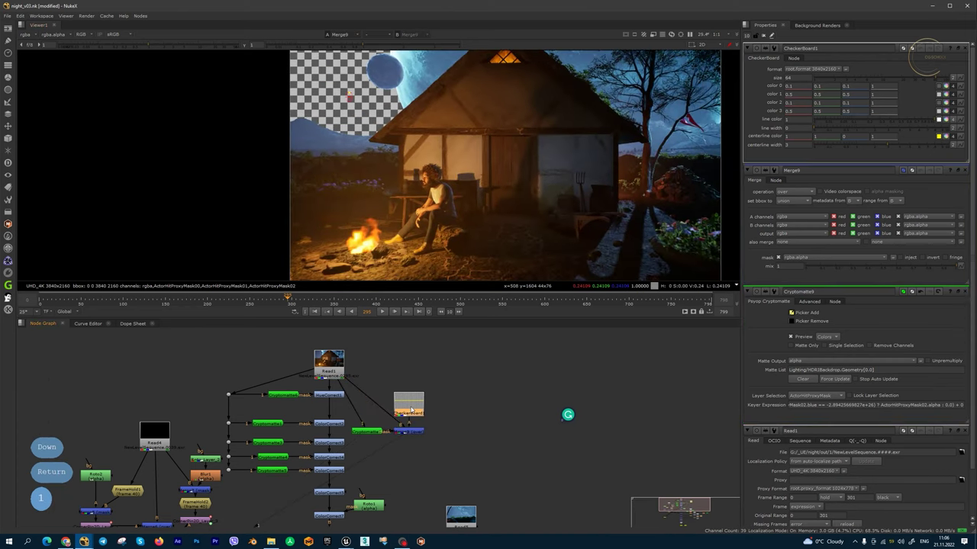
{"action": "scroll", "coordinate": [389, 94], "scroll_direction": "up", "scroll_amount": 2}
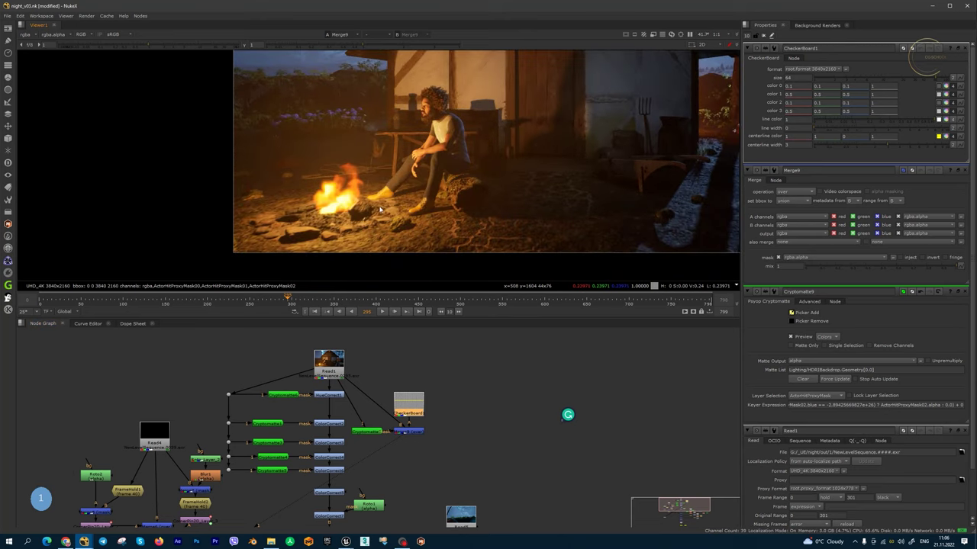
Create Cryptomatte10 connected to Read1, placed to its right.
{"action": "key", "text": "Tab"}
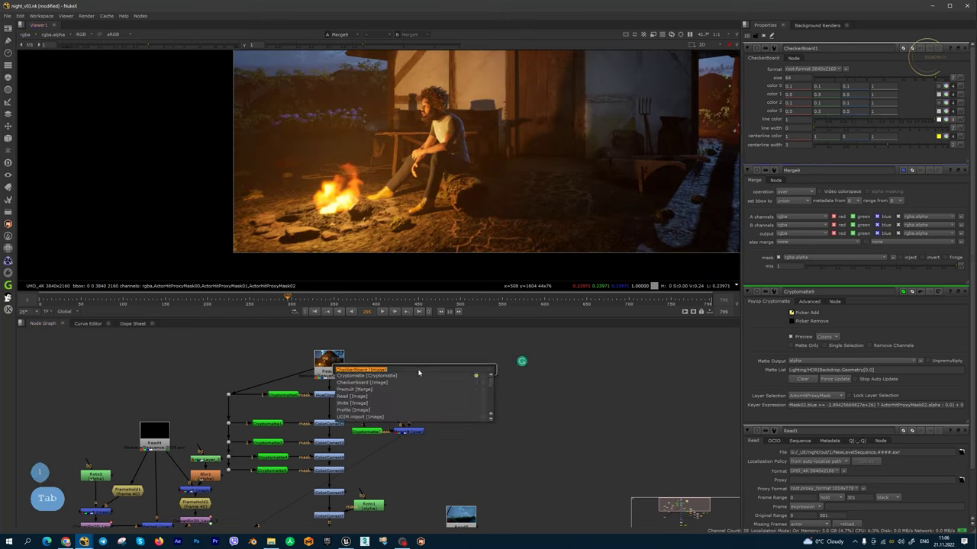
{"action": "type", "text": "cr"}
{"action": "key", "text": "Down"}
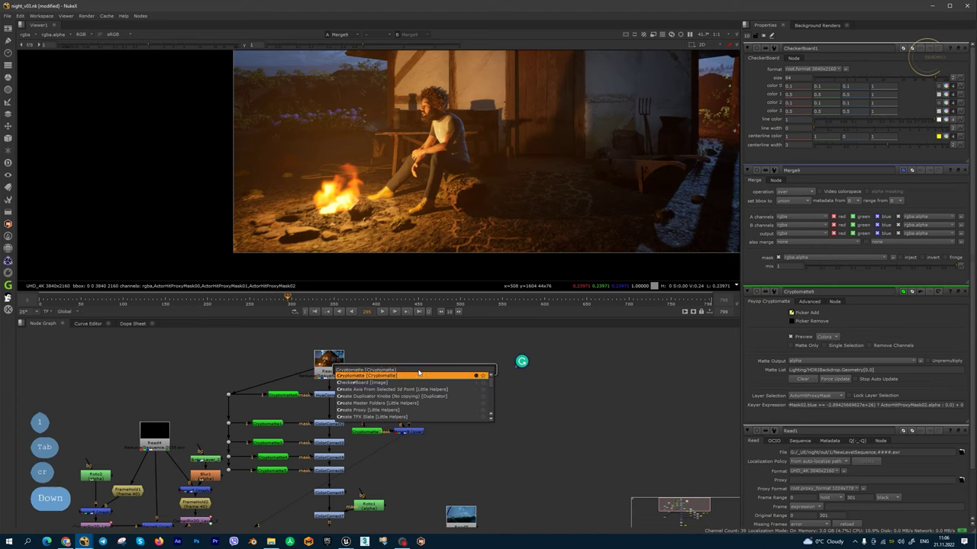
{"action": "key", "text": "Return"}
{"action": "left_click_drag", "start_coordinate": [410, 357], "coordinate": [329, 363]}
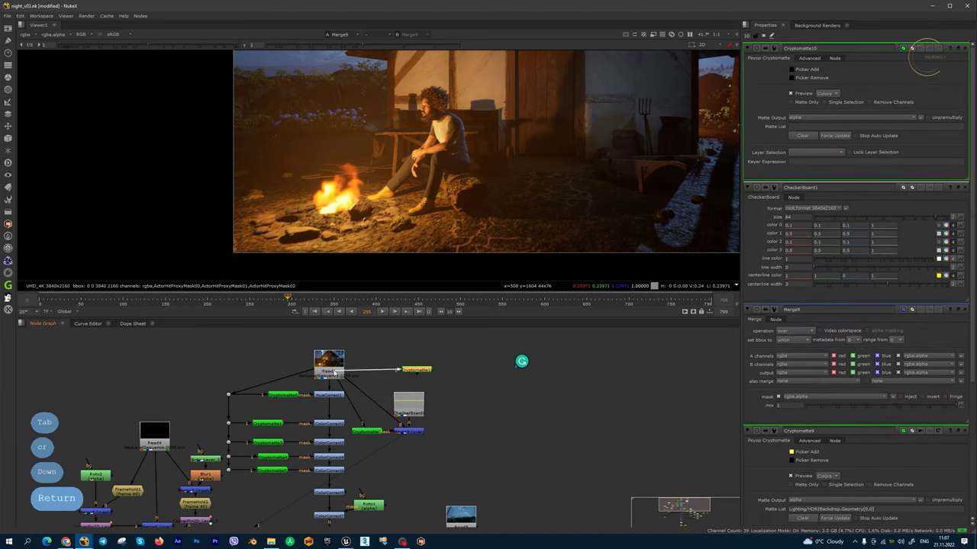
{"action": "left_click_drag", "start_coordinate": [417, 370], "coordinate": [429, 369]}
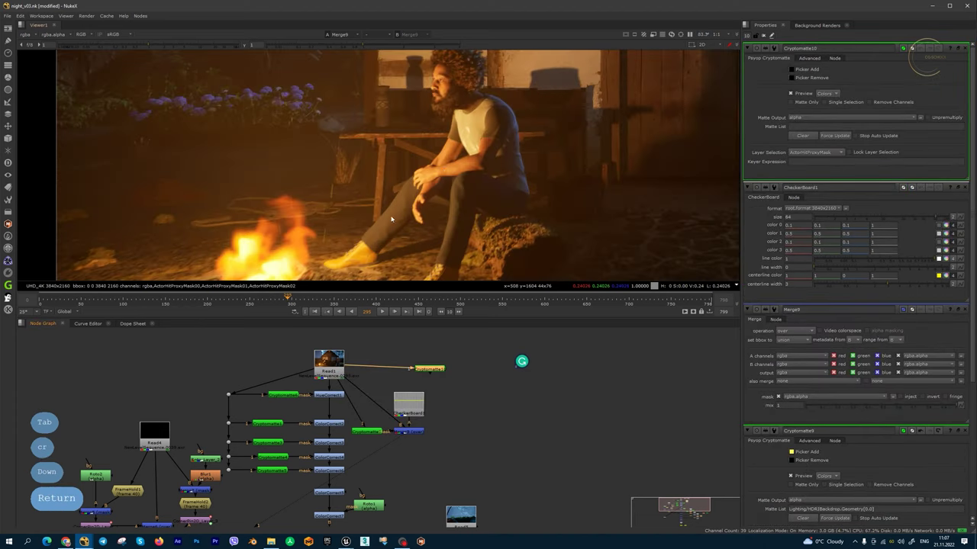
{"action": "scroll", "coordinate": [391, 219], "scroll_direction": "down", "scroll_amount": 3}
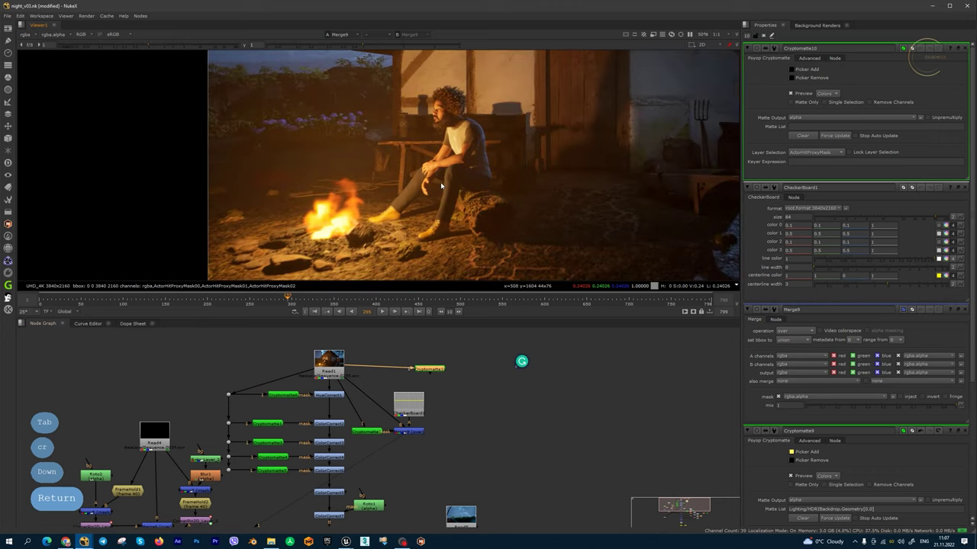
{"action": "left_click_drag", "start_coordinate": [440, 369], "coordinate": [453, 367]}
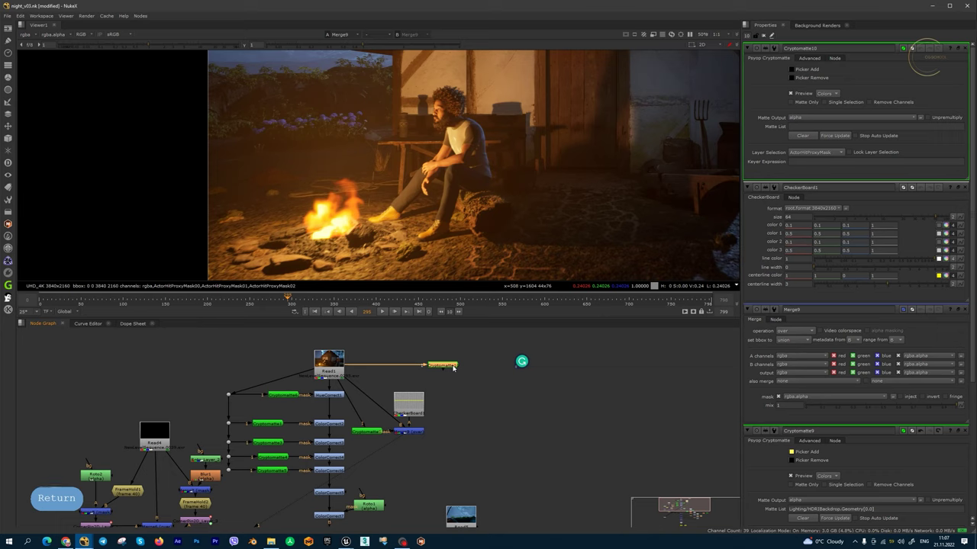
{"action": "left_click_drag", "start_coordinate": [453, 367], "coordinate": [455, 369]}
Pick the seated man's body into Cryptomatte10's matte and compare it in alpha and colour.
{"action": "key", "text": "1"}
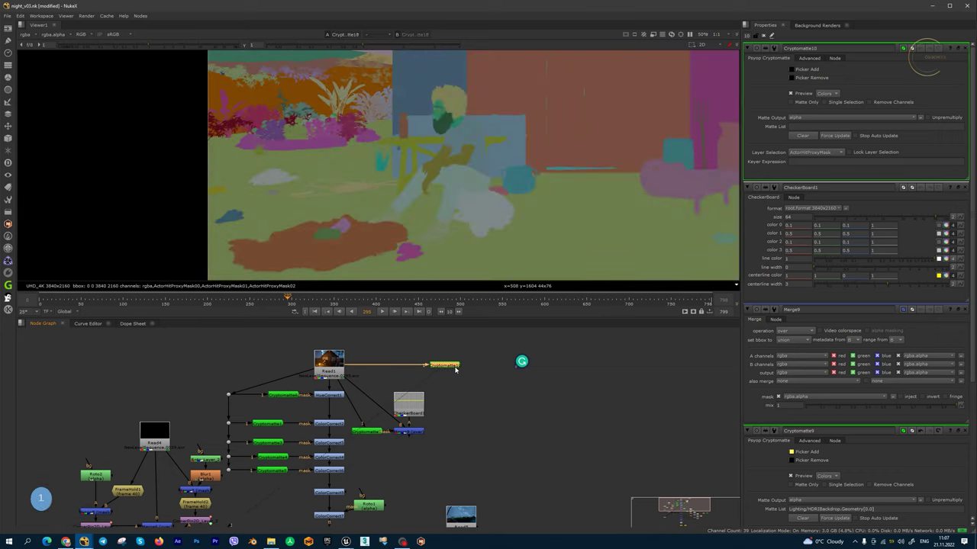
{"action": "key", "text": "2"}
{"action": "key", "text": "Return"}
{"action": "scroll", "coordinate": [463, 98], "scroll_direction": "up", "scroll_amount": 2}
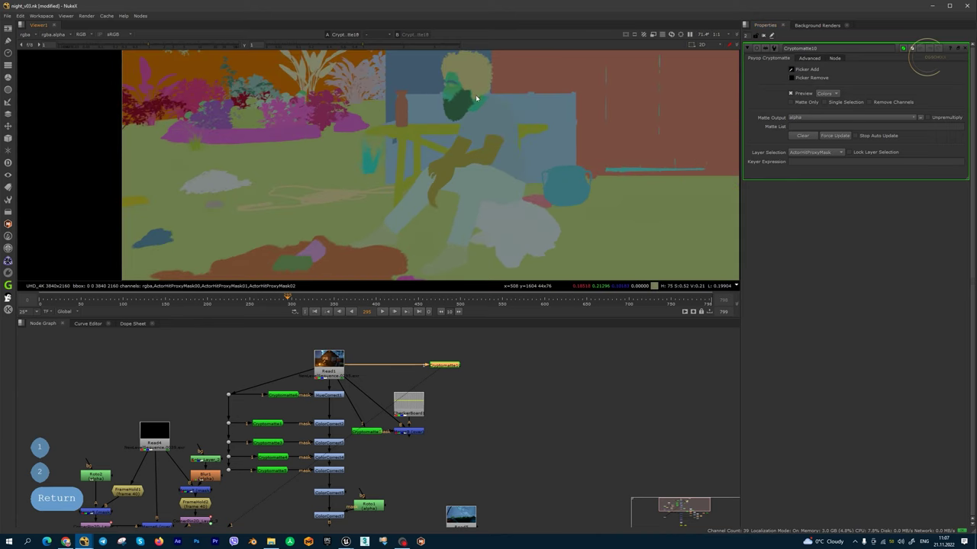
{"action": "left_click_drag", "start_coordinate": [453, 73], "coordinate": [458, 244], "text": "ctrl+shift"}
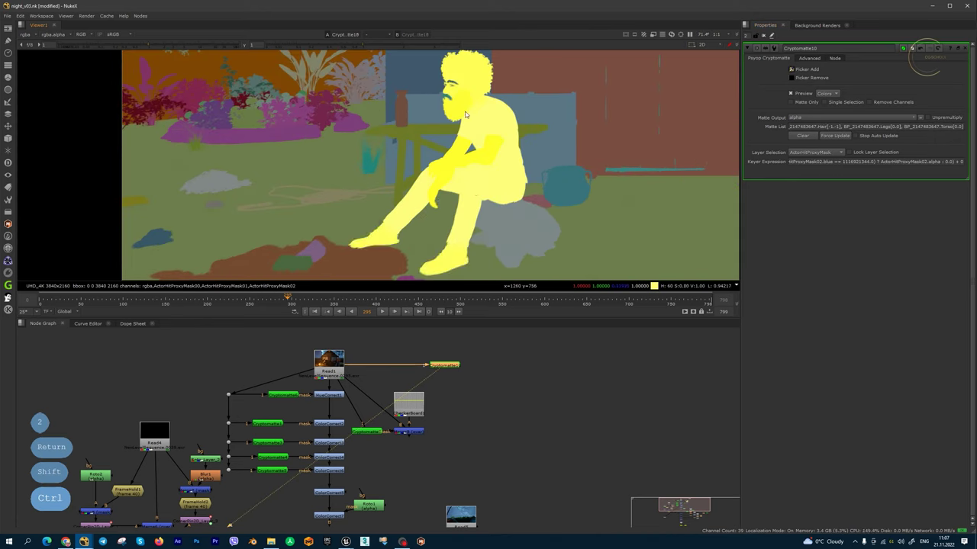
{"action": "scroll", "coordinate": [481, 61], "scroll_direction": "up", "scroll_amount": 7}
{"action": "key", "text": "a"}
{"action": "scroll", "coordinate": [525, 169], "scroll_direction": "down", "scroll_amount": 10}
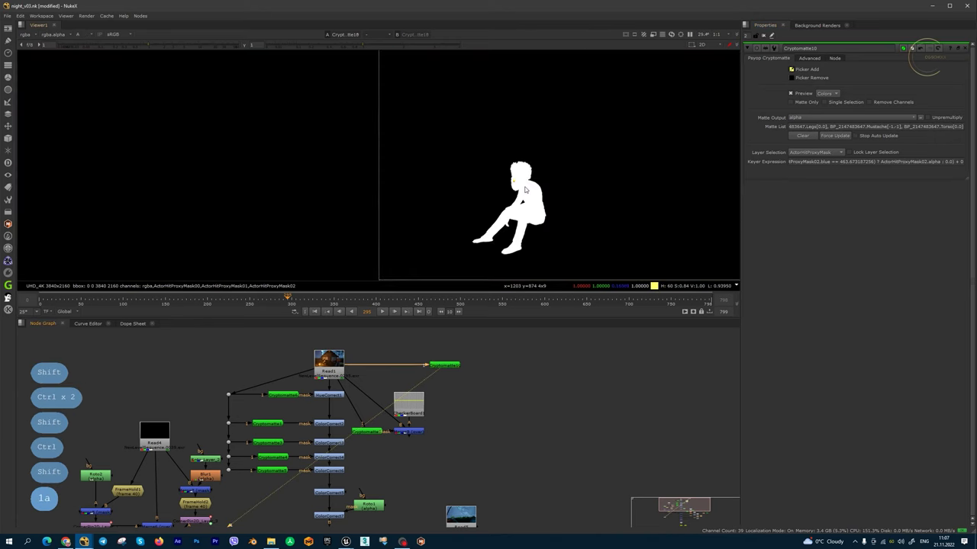
{"action": "key", "text": "a"}
{"action": "key", "text": "a"}
{"action": "key", "text": "a"}
{"action": "scroll", "coordinate": [522, 352], "scroll_direction": "up", "scroll_amount": 3}
Add Copy1 fed by Read1 and Cryptomatte10, placed under Cryptomatte10.
{"action": "left_click", "coordinate": [497, 418]}
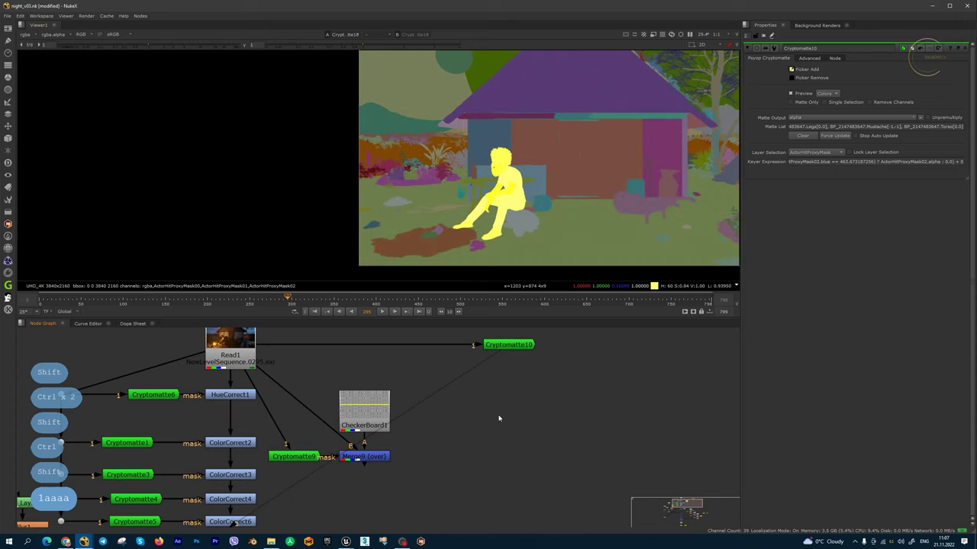
{"action": "key", "text": "k"}
{"action": "left_click_drag", "start_coordinate": [498, 404], "coordinate": [506, 347]}
{"action": "left_click_drag", "start_coordinate": [485, 421], "coordinate": [509, 414]}
Add a Premult node under Copy1 and view its output and alpha.
{"action": "key", "text": "Tab"}
{"action": "type", "text": "pre"}
{"action": "key", "text": "Down"}
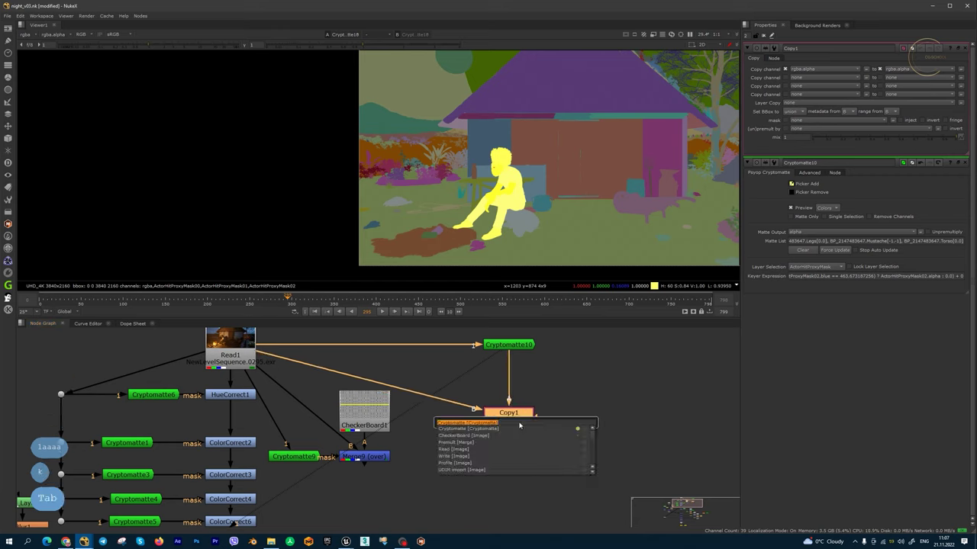
{"action": "key", "text": "Return"}
{"action": "key", "text": "1"}
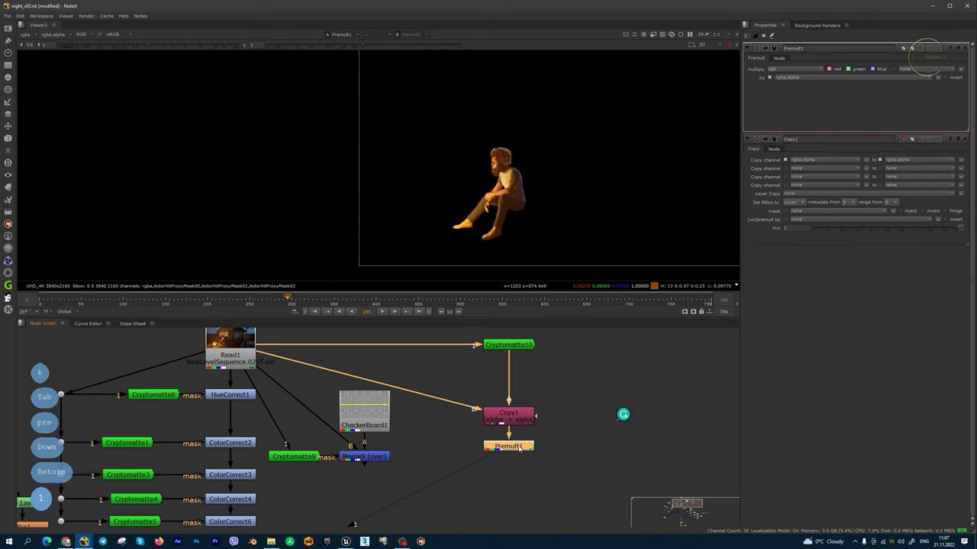
{"action": "key", "text": "a"}
{"action": "key", "text": "a"}
Scrub the timeline around frame 221 to check the cutout on other frames.
{"action": "scroll", "coordinate": [517, 177], "scroll_direction": "up", "scroll_amount": 2}
{"action": "key", "text": "ctrl"}
{"action": "key", "text": "ctrl"}
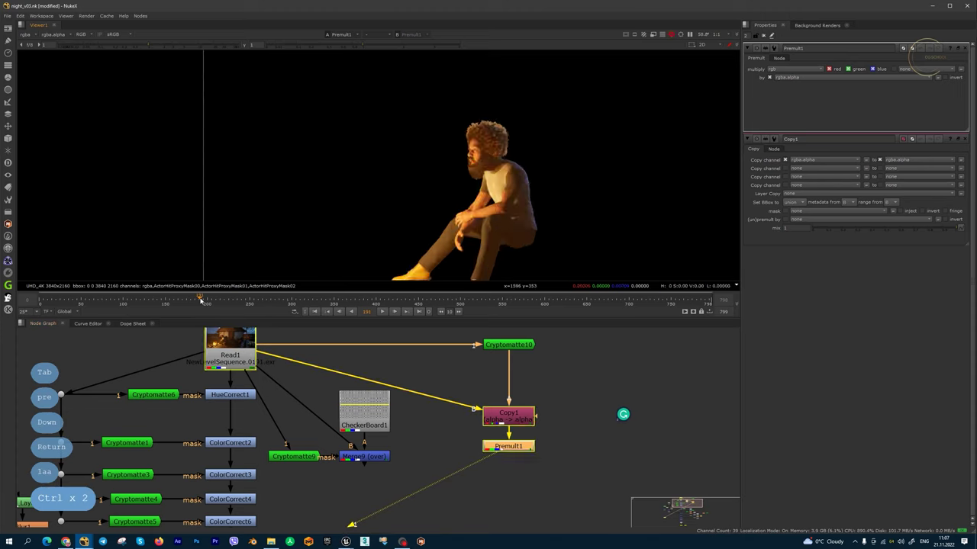
{"action": "left_click_drag", "start_coordinate": [201, 299], "coordinate": [226, 299]}
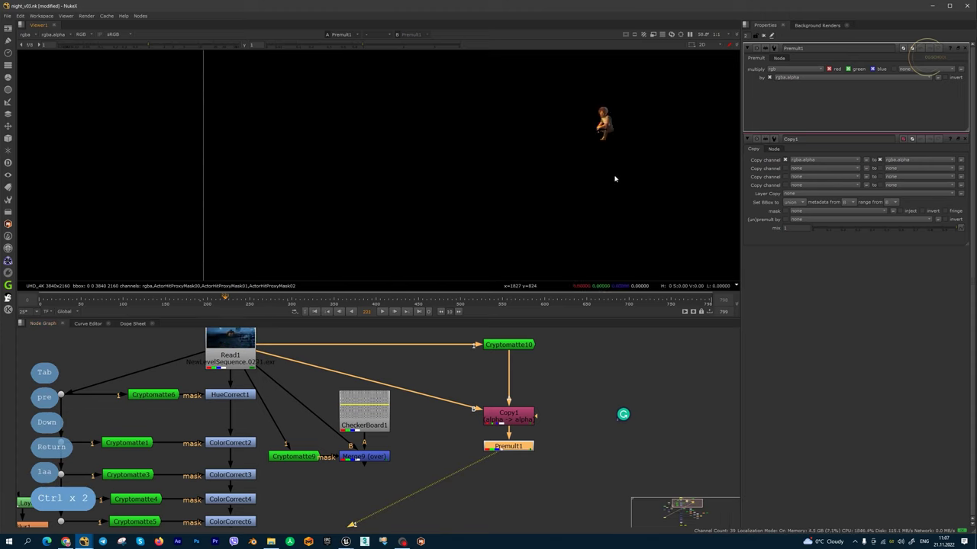
{"action": "scroll", "coordinate": [550, 180], "scroll_direction": "down", "scroll_amount": 2}
{"action": "left_click_drag", "start_coordinate": [244, 299], "coordinate": [267, 302]}
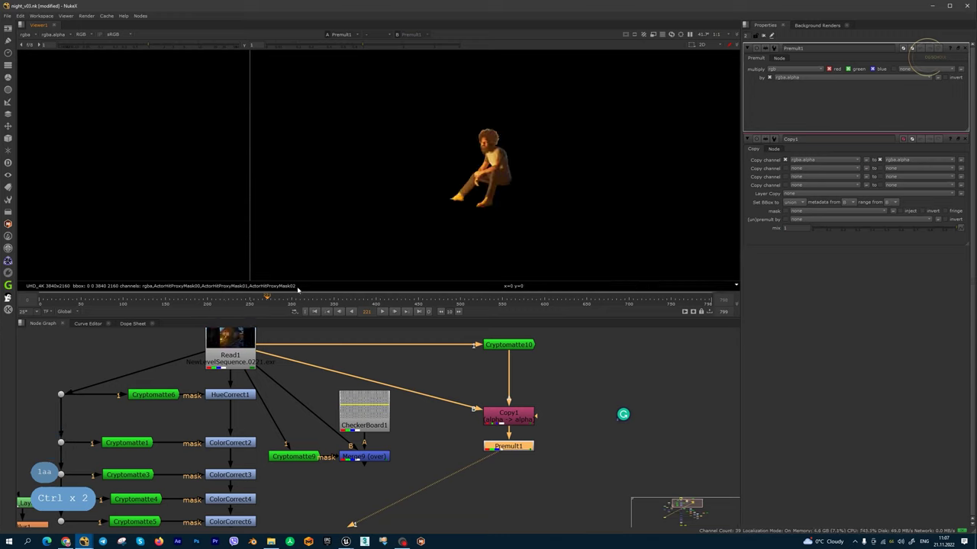
{"action": "left_click_drag", "start_coordinate": [174, 299], "coordinate": [208, 299]}
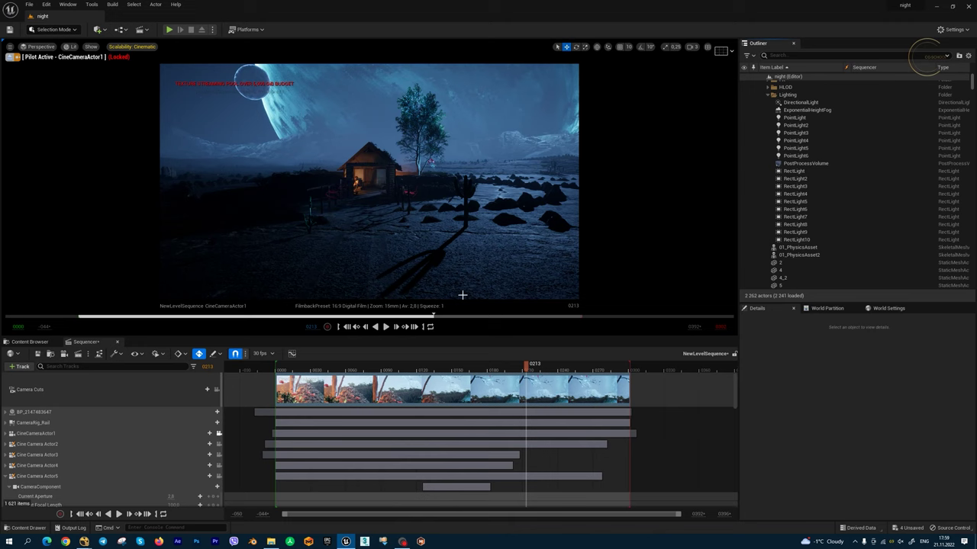
{"action": "left_click_drag", "start_coordinate": [437, 319], "coordinate": [498, 319]}
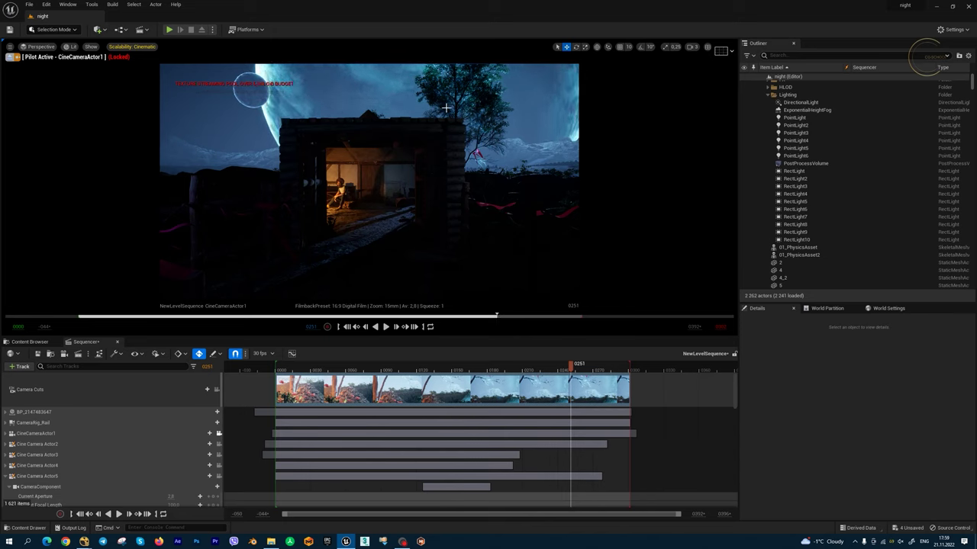
Create a Sky Light from the Env. Light Mixer window.
{"action": "left_click", "coordinate": [73, 6]}
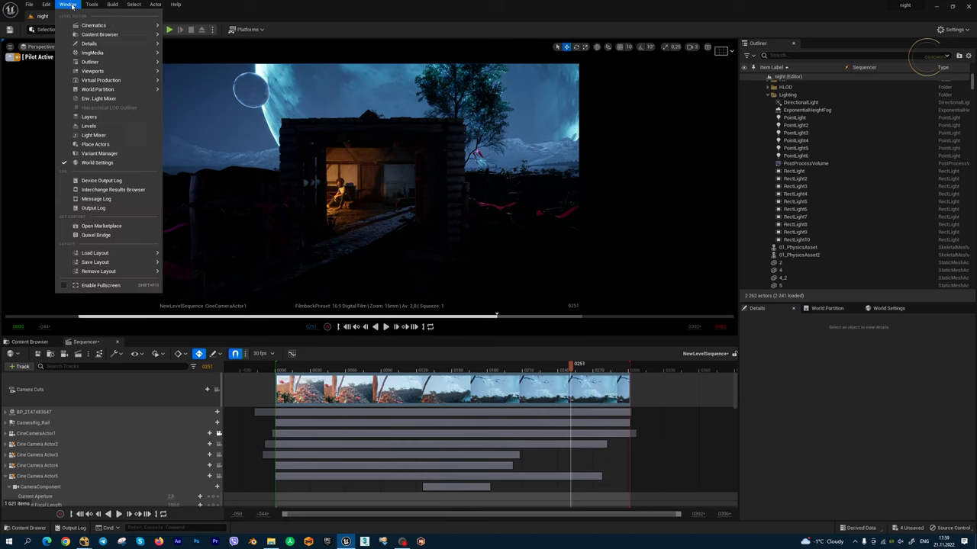
{"action": "left_click", "coordinate": [108, 102]}
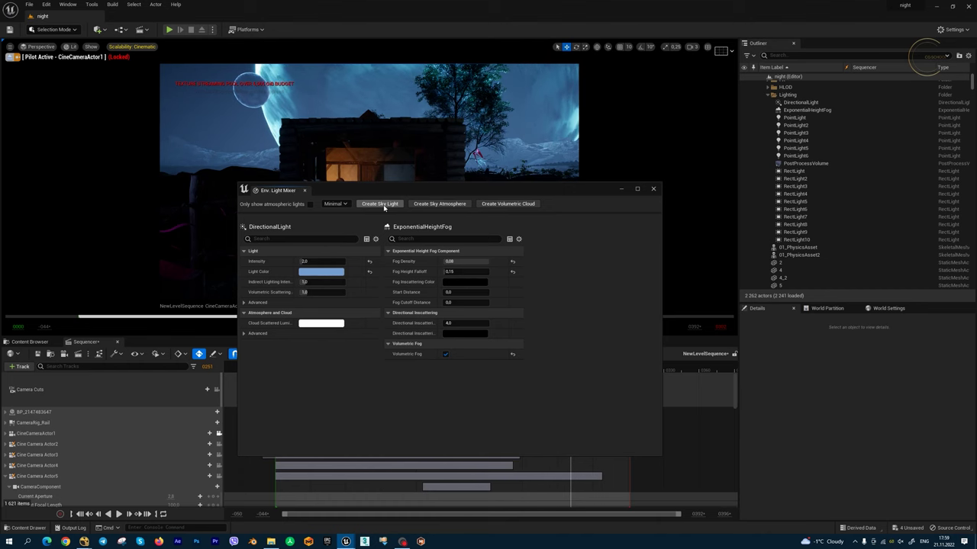
{"action": "left_click", "coordinate": [381, 204]}
Move the new SkyLight into the Lighting folder in the Outliner.
{"action": "right_click", "coordinate": [798, 189]}
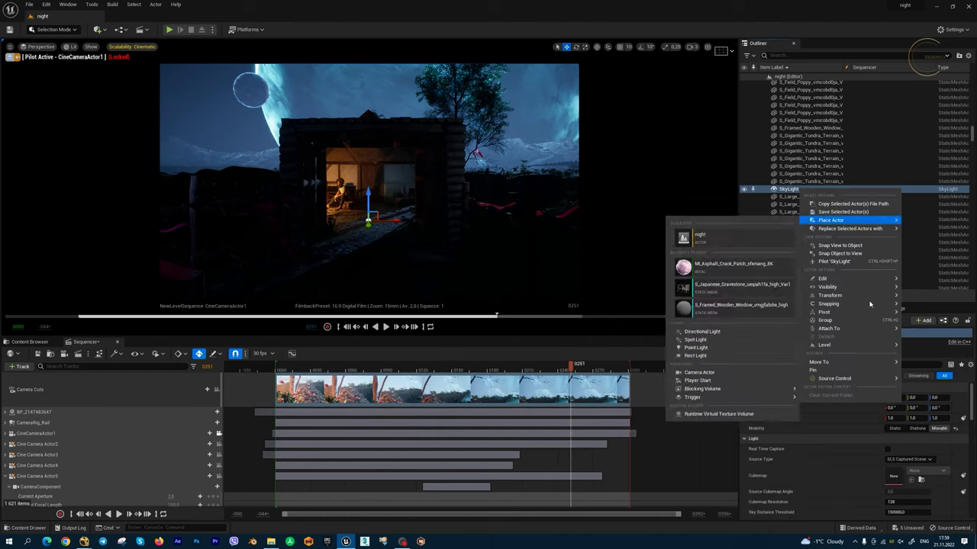
{"action": "mouse_move", "coordinate": [872, 360]}
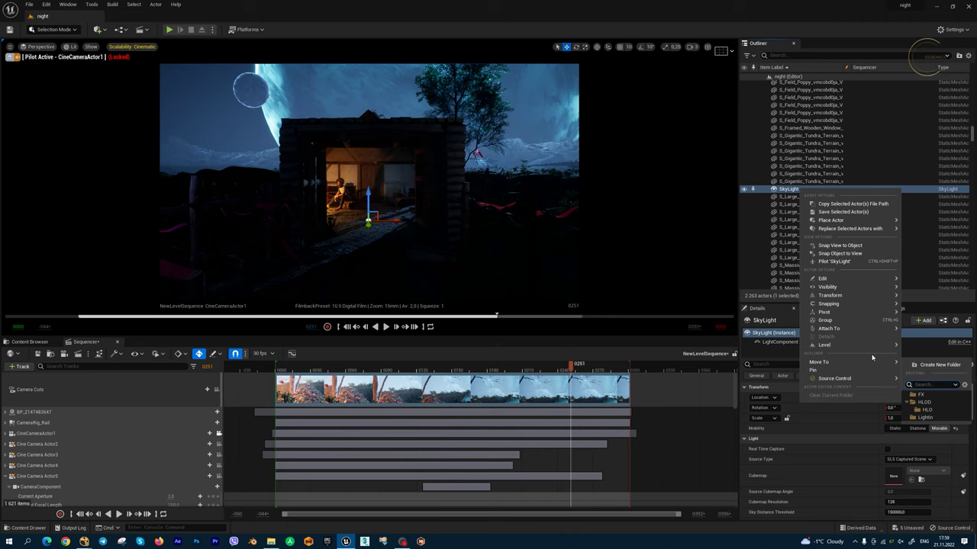
{"action": "left_click", "coordinate": [931, 417]}
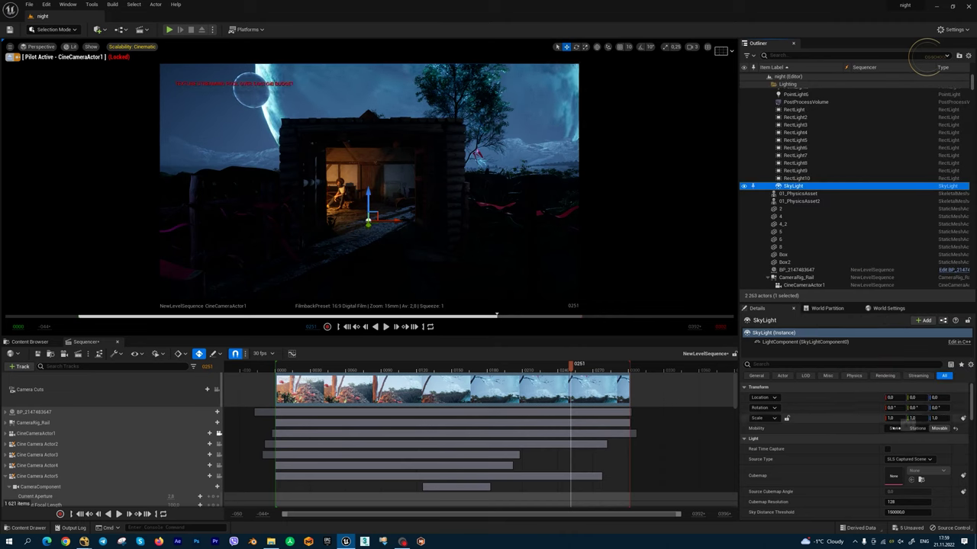
Set the SkyLight Source Type to SLS Specified Cubemap using approaching_storm_4k.
{"action": "left_click", "coordinate": [929, 459]}
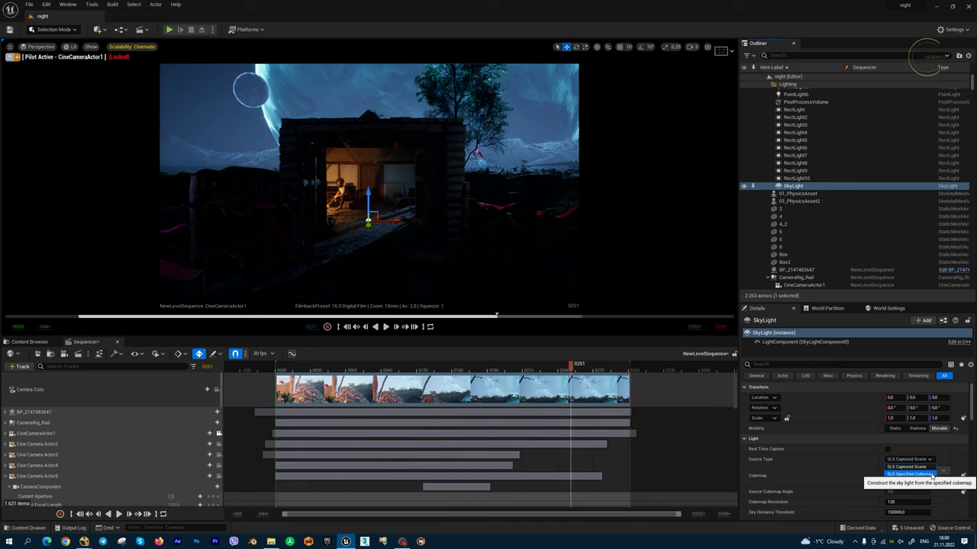
{"action": "left_click", "coordinate": [930, 475]}
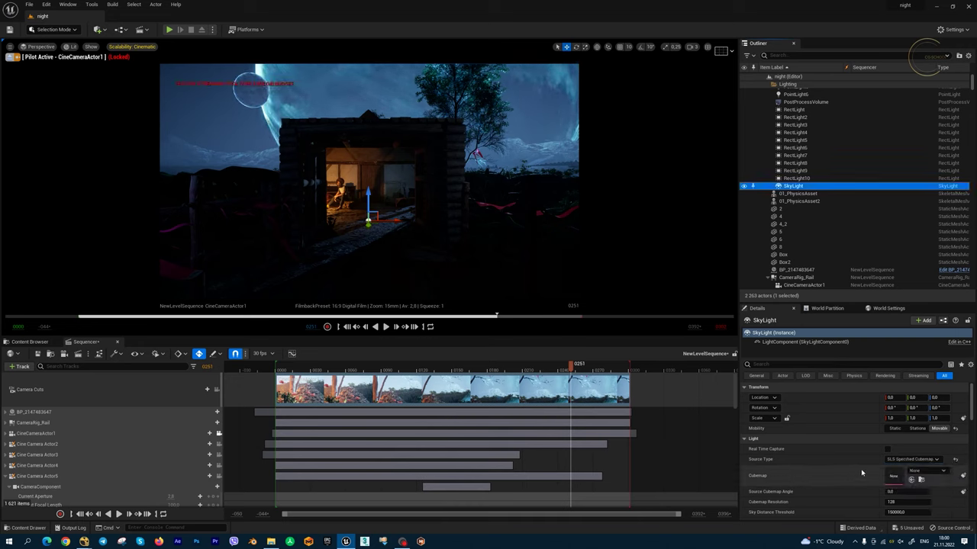
{"action": "left_click", "coordinate": [937, 471]}
{"action": "left_click", "coordinate": [935, 375]}
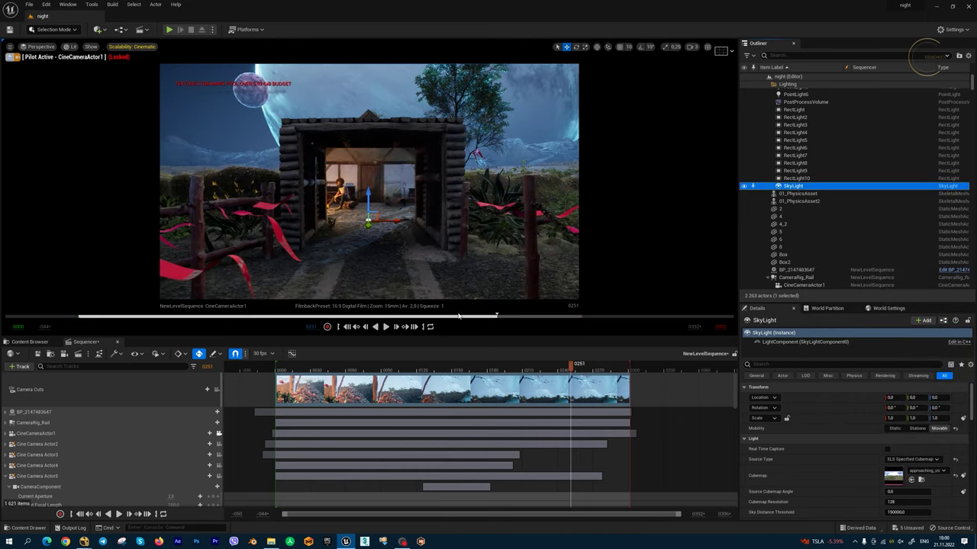
Set the SkyLight's Intensity Scale to 0.1.
{"action": "left_click_drag", "start_coordinate": [458, 315], "coordinate": [434, 316]}
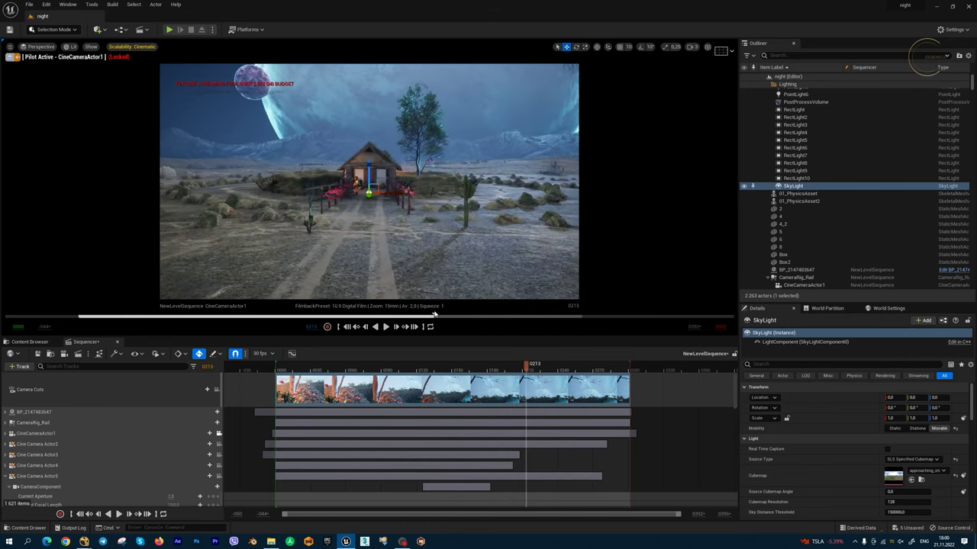
{"action": "left_click_drag", "start_coordinate": [854, 302], "coordinate": [855, 238]}
{"action": "scroll", "coordinate": [854, 397], "scroll_direction": "down", "scroll_amount": 1}
{"action": "left_click", "coordinate": [905, 436]}
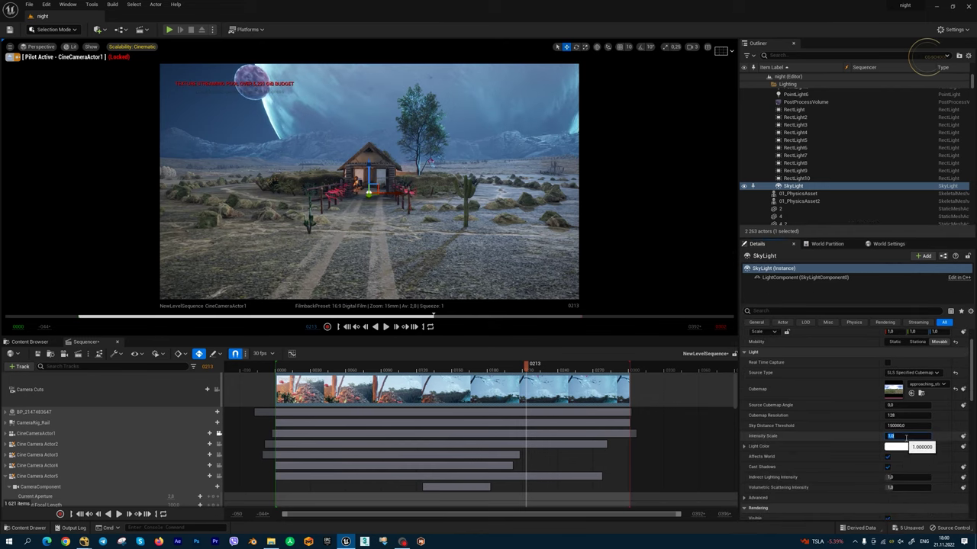
{"action": "key", "text": "Return"}
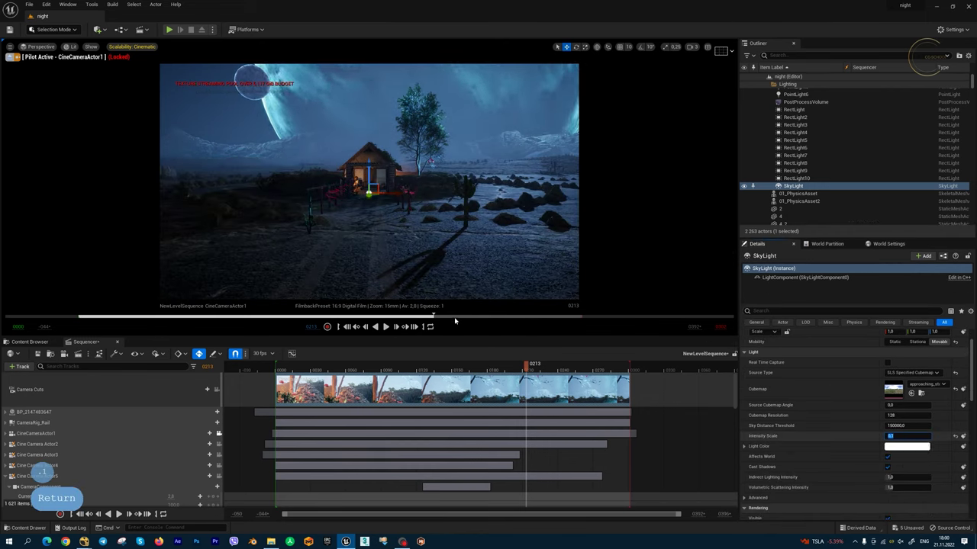
Reopen the job's DefaultConfig and review the .exr output and Deferred Rendering's Accumulator Includes Alpha.
{"action": "left_click", "coordinate": [81, 355]}
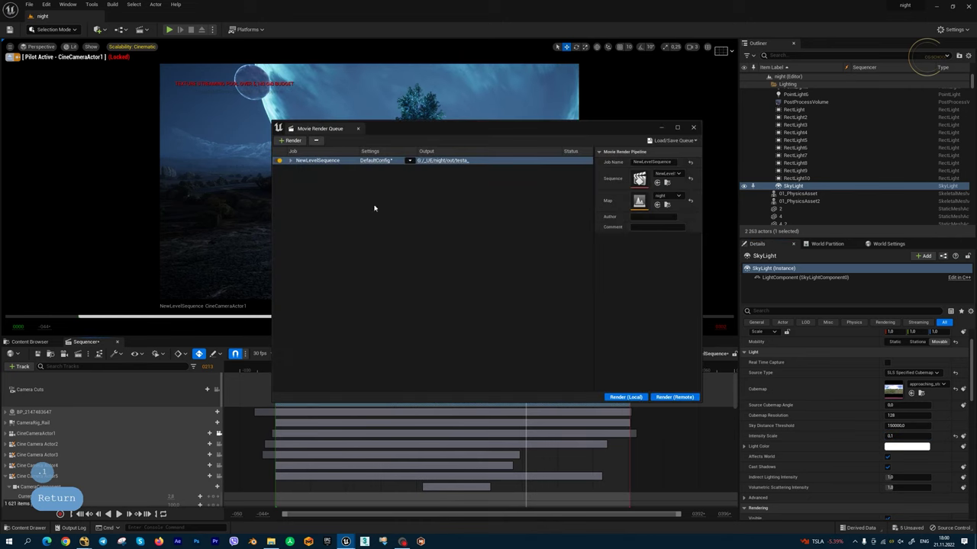
{"action": "left_click", "coordinate": [375, 160]}
{"action": "left_click_drag", "start_coordinate": [450, 133], "coordinate": [444, 102]}
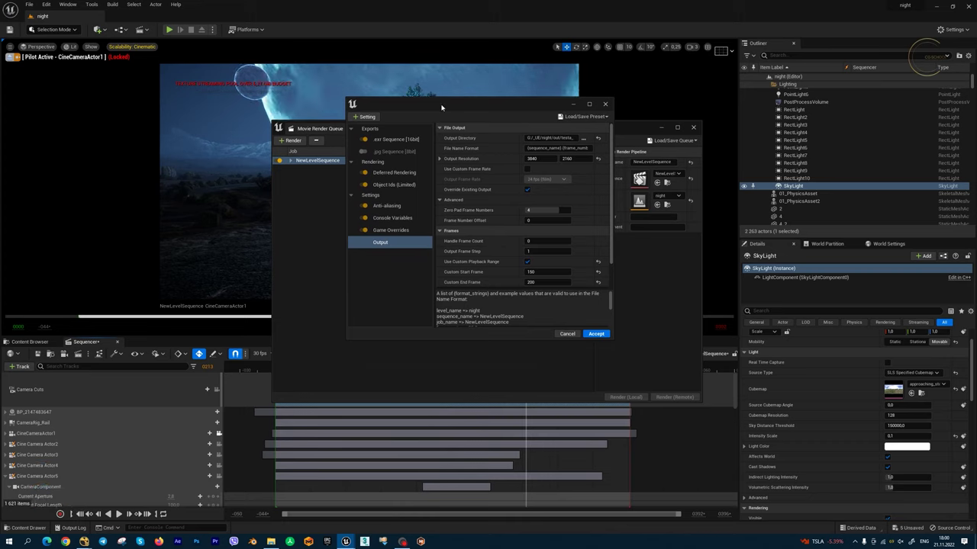
{"action": "left_click", "coordinate": [397, 140]}
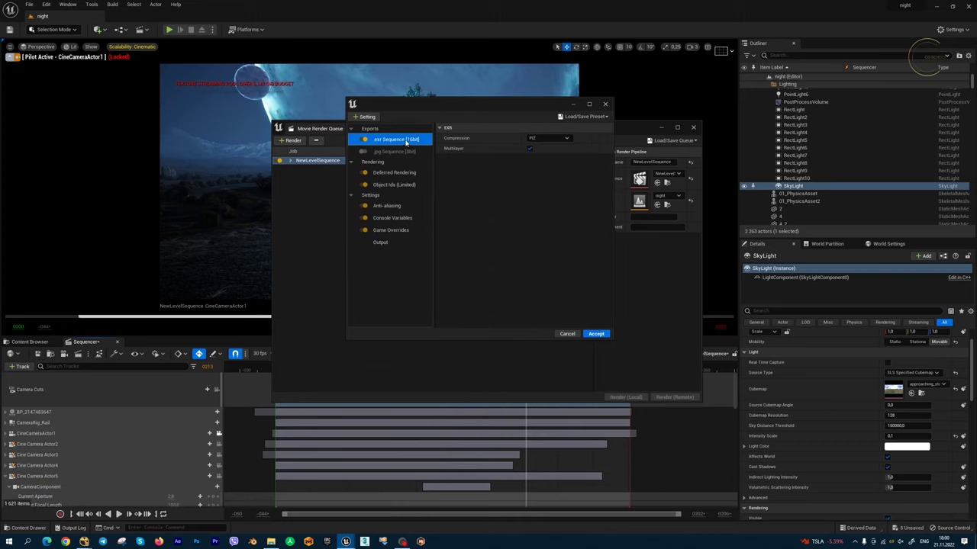
{"action": "left_click", "coordinate": [412, 173]}
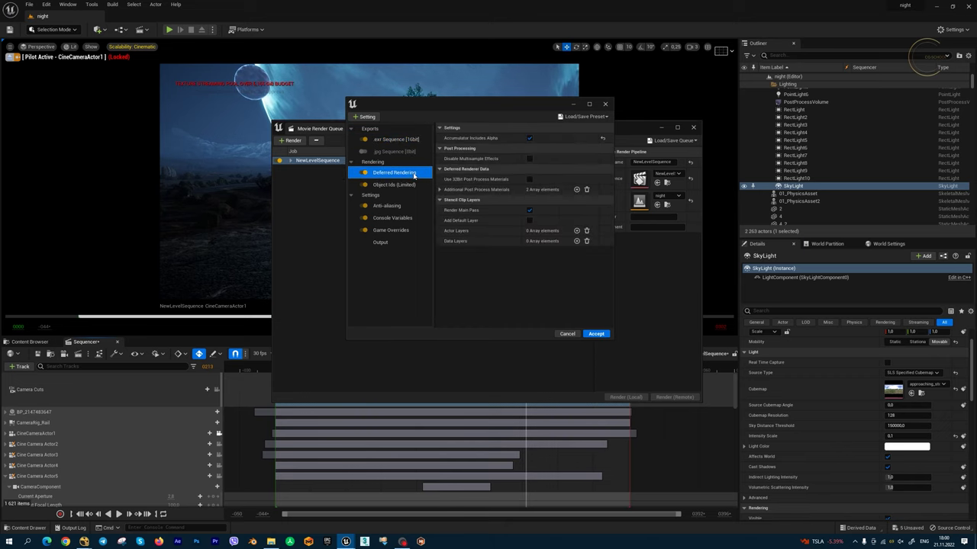
{"action": "mouse_move", "coordinate": [460, 141]}
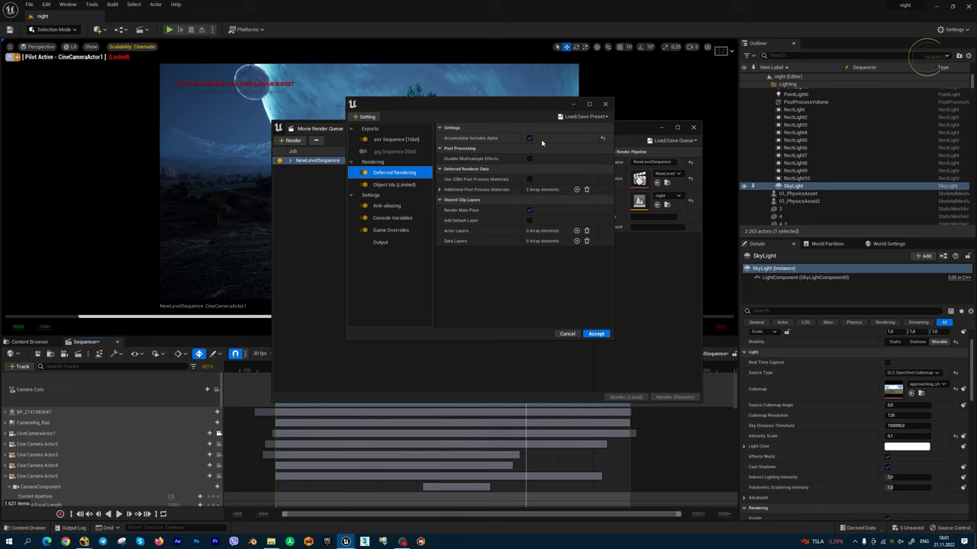
In Project Settings > Rendering, set post-processing alpha support to Allow through tonemapper.
{"action": "left_click", "coordinate": [953, 29]}
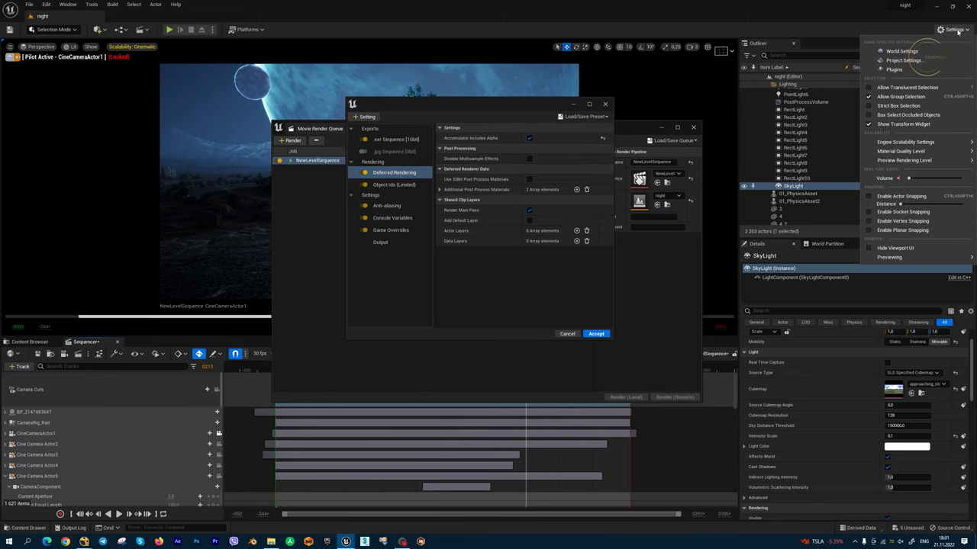
{"action": "left_click", "coordinate": [933, 64]}
{"action": "left_click_drag", "start_coordinate": [165, 191], "coordinate": [168, 214]}
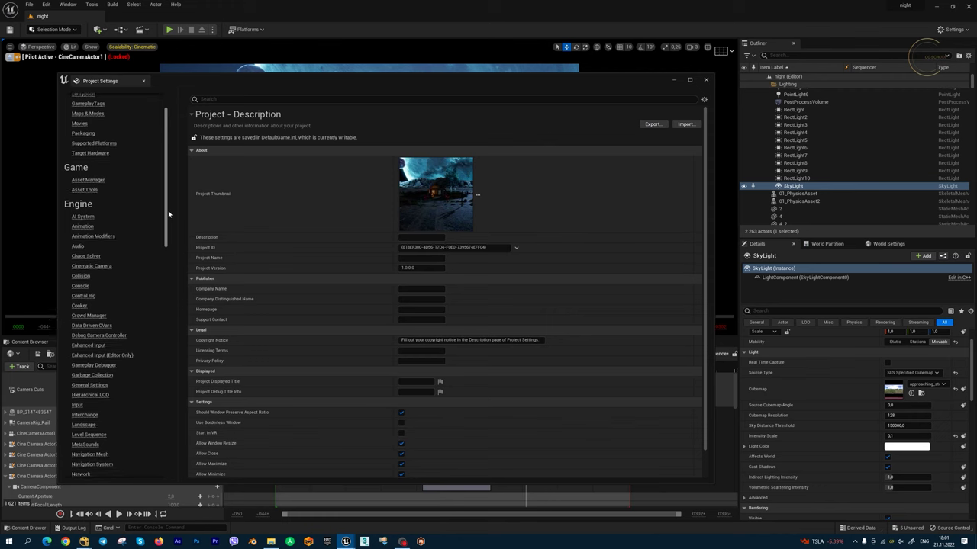
{"action": "scroll", "coordinate": [168, 212], "scroll_direction": "down", "scroll_amount": 3}
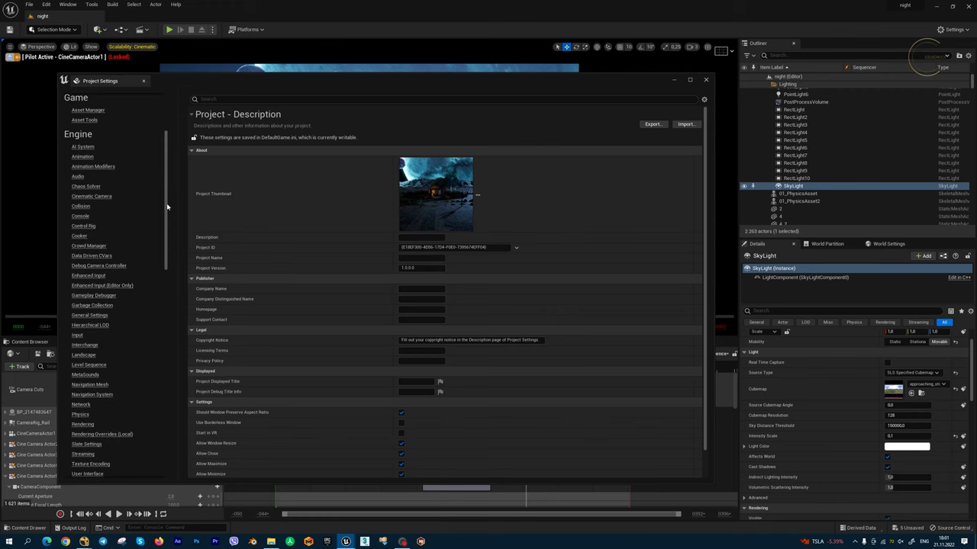
{"action": "scroll", "coordinate": [168, 268], "scroll_direction": "down", "scroll_amount": 3}
{"action": "left_click", "coordinate": [82, 217]}
{"action": "scroll", "coordinate": [360, 288], "scroll_direction": "down", "scroll_amount": 5}
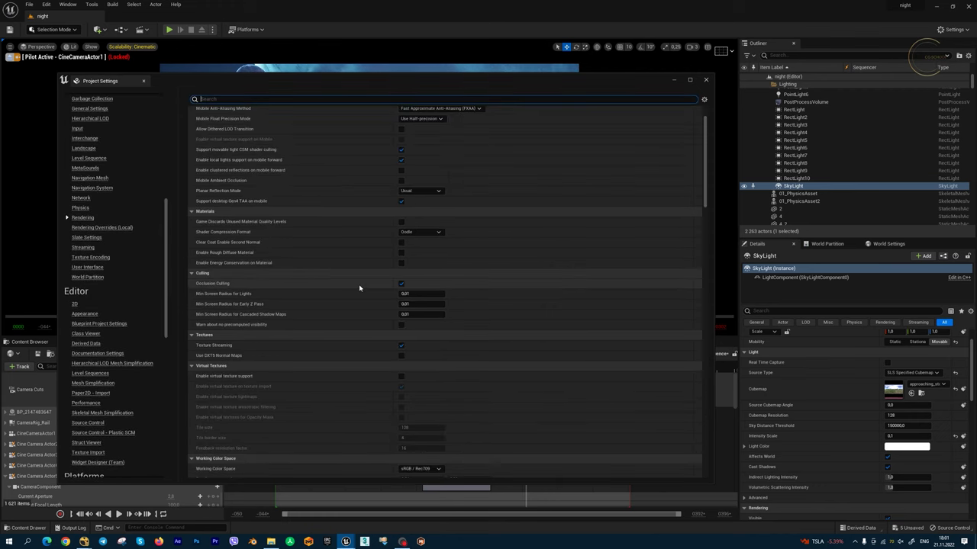
{"action": "scroll", "coordinate": [360, 288], "scroll_direction": "down", "scroll_amount": 2}
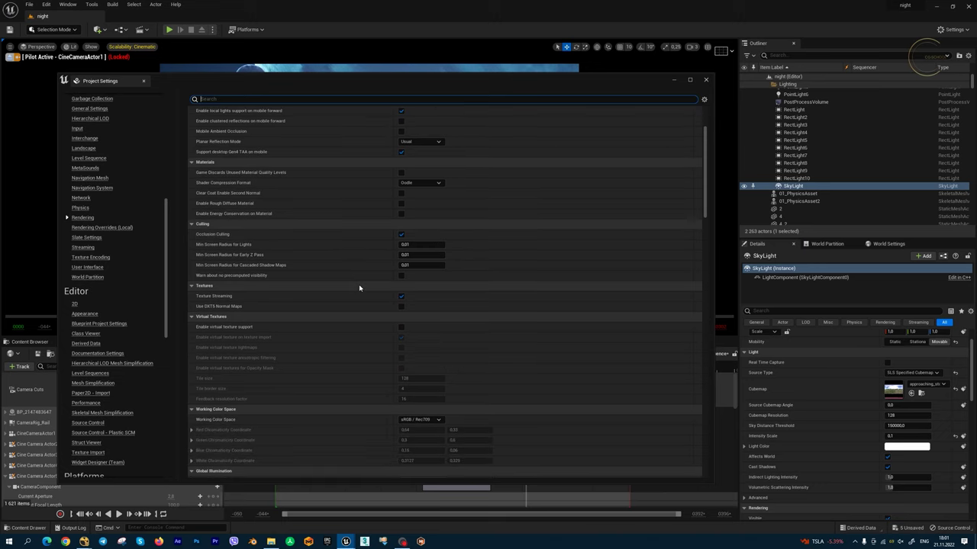
{"action": "scroll", "coordinate": [359, 288], "scroll_direction": "down", "scroll_amount": 10}
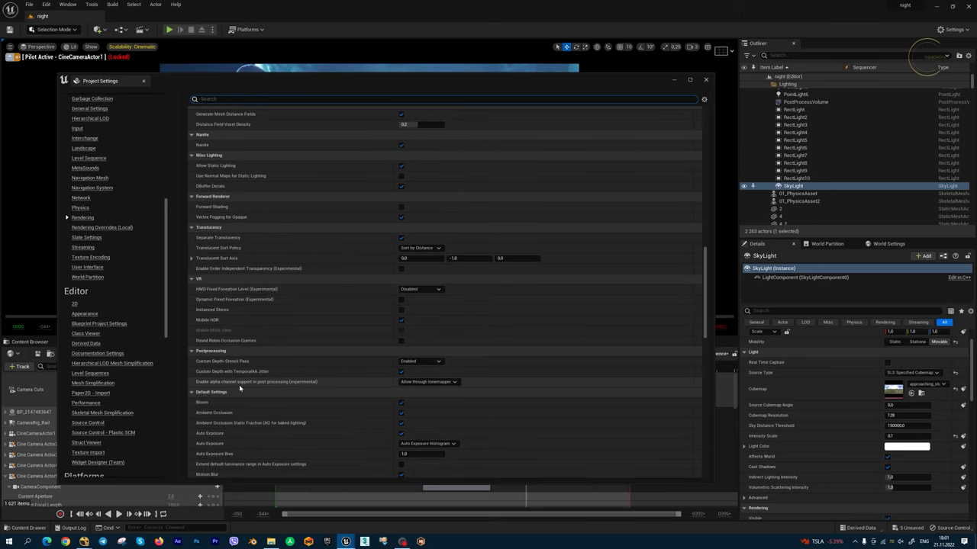
{"action": "left_click", "coordinate": [457, 382]}
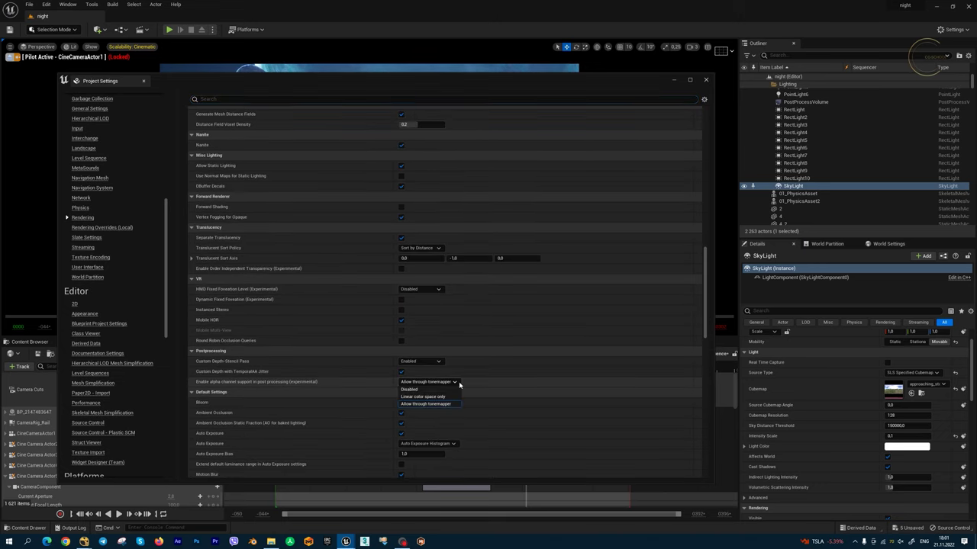
Accept the edited render config and start rendering NewLevelSequence locally.
{"action": "left_click", "coordinate": [366, 351]}
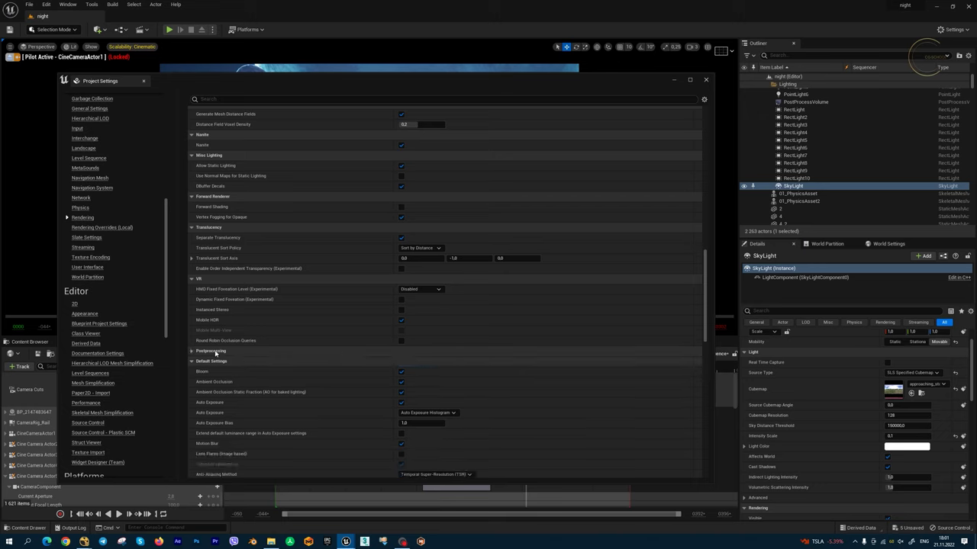
{"action": "left_click", "coordinate": [191, 352]}
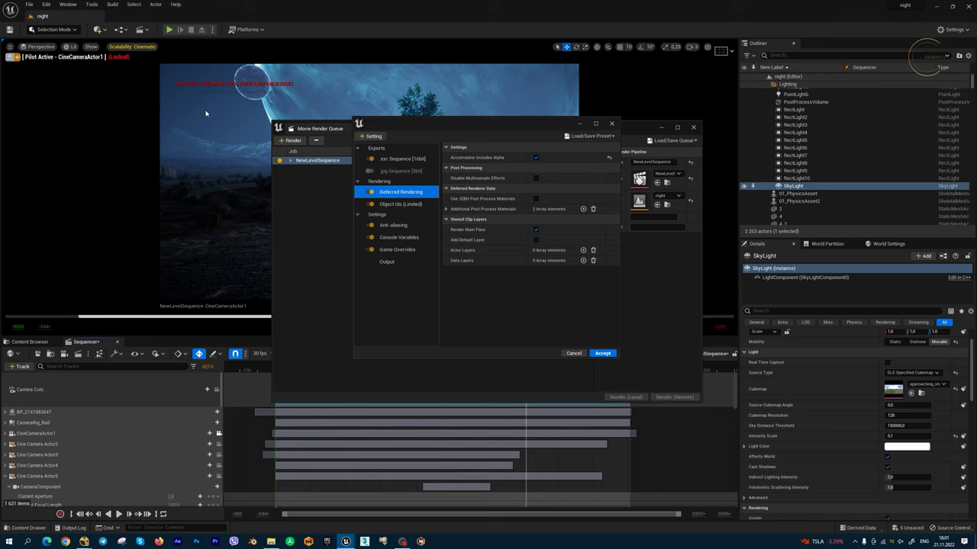
{"action": "left_click", "coordinate": [602, 354]}
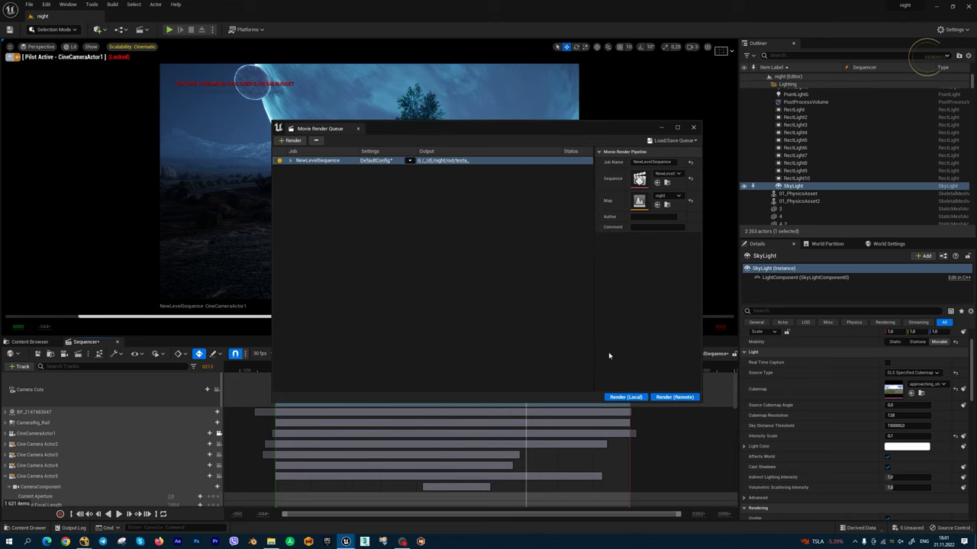
{"action": "left_click", "coordinate": [625, 397]}
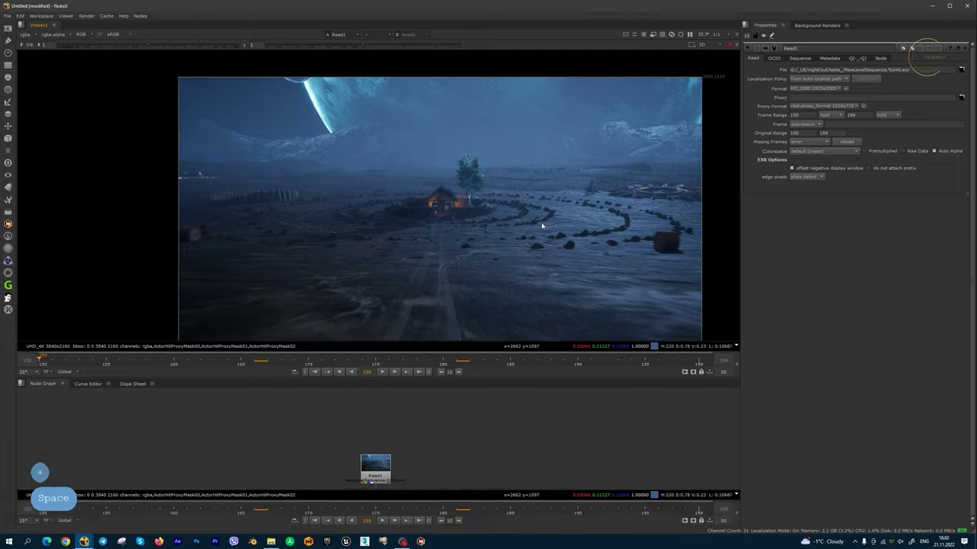
Maximise the Nuke viewer and compare RGB and alpha at frames 172, 182 and 193.
{"action": "key", "text": "space"}
{"action": "scroll", "coordinate": [545, 184], "scroll_direction": "up", "scroll_amount": 2}
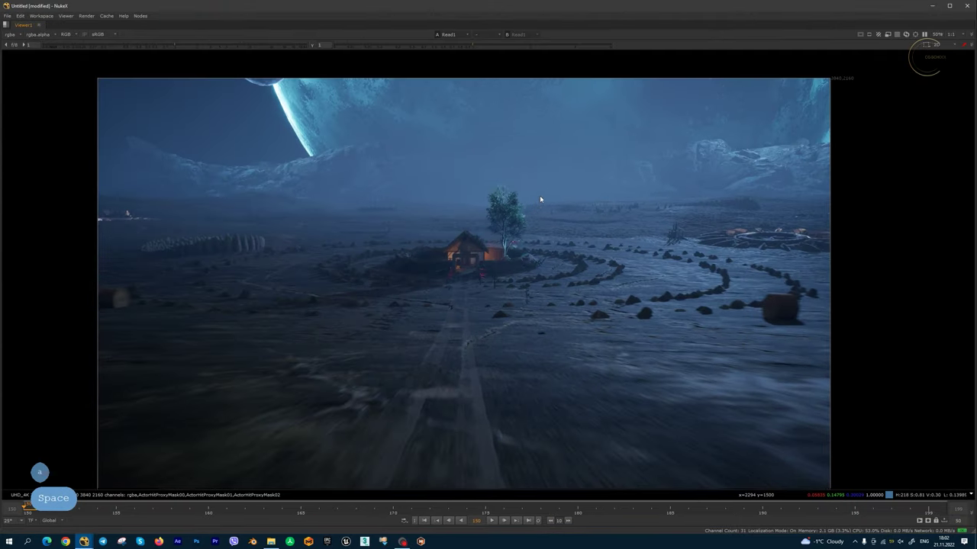
{"action": "left_click_drag", "start_coordinate": [27, 508], "coordinate": [444, 510]}
{"action": "key", "text": "a"}
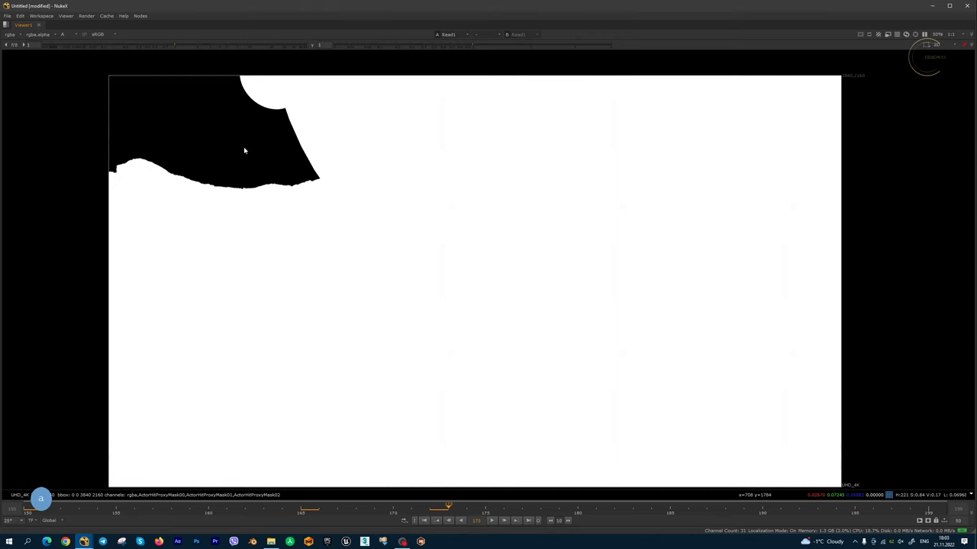
{"action": "key", "text": "a"}
{"action": "key", "text": "a"}
{"action": "key", "text": "a"}
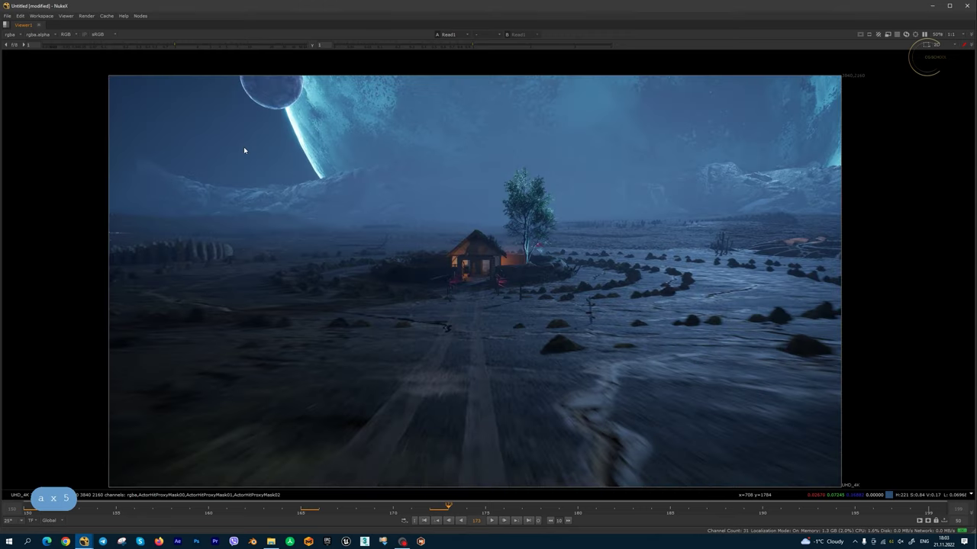
{"action": "key", "text": "a"}
{"action": "key", "text": "a"}
{"action": "left_click", "coordinate": [613, 507]}
{"action": "left_click", "coordinate": [816, 507]}
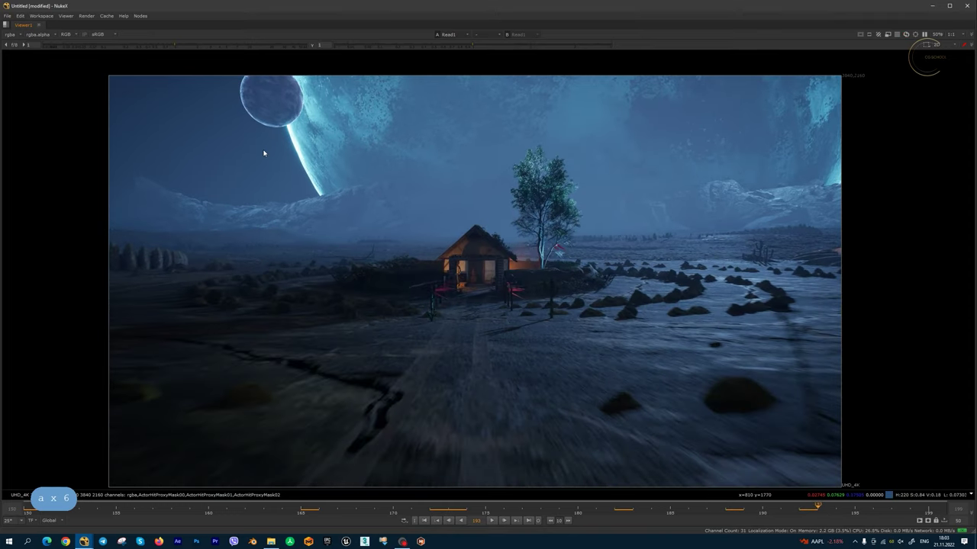
{"action": "key", "text": "a"}
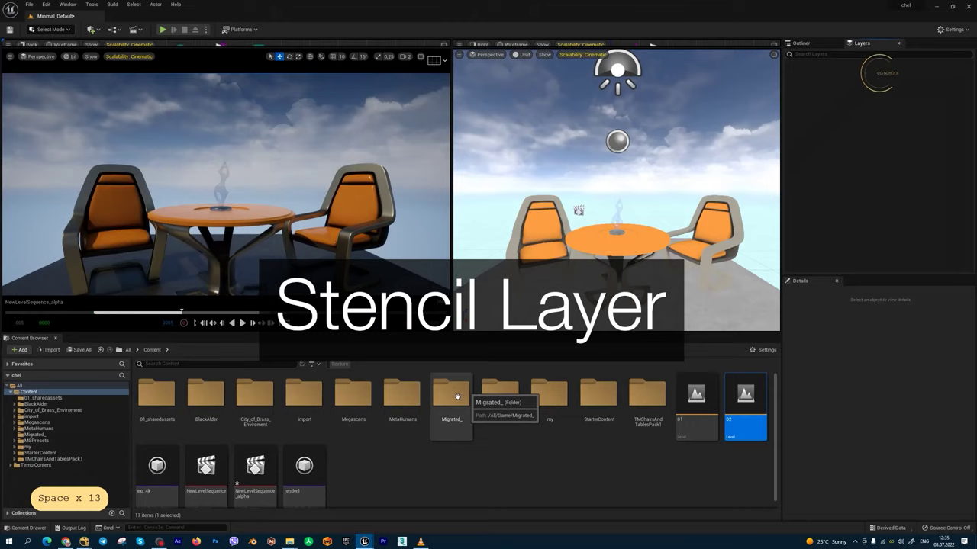
Scrub the chair animation, then select the right chair and Ctrl-add the left chair.
{"action": "left_click_drag", "start_coordinate": [153, 313], "coordinate": [217, 313]}
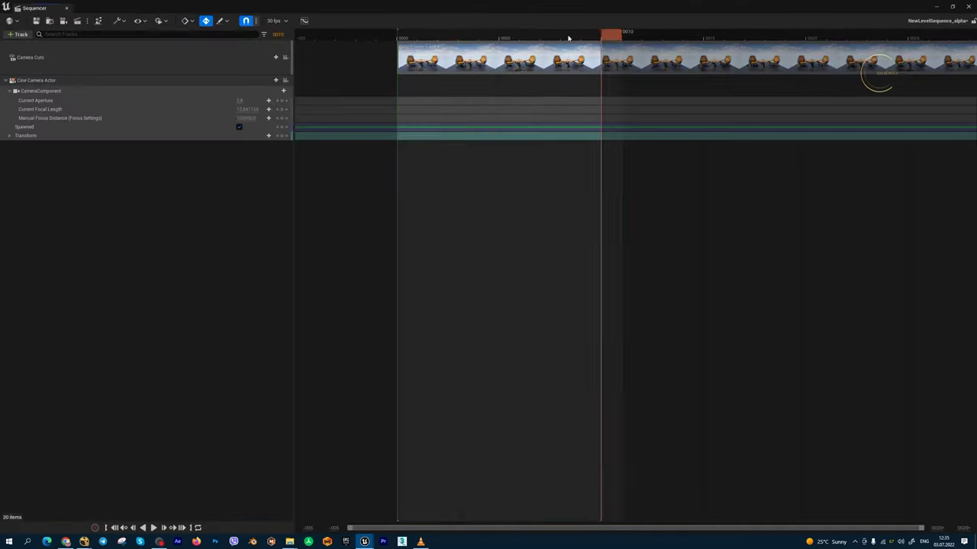
{"action": "left_click_drag", "start_coordinate": [599, 33], "coordinate": [419, 33]}
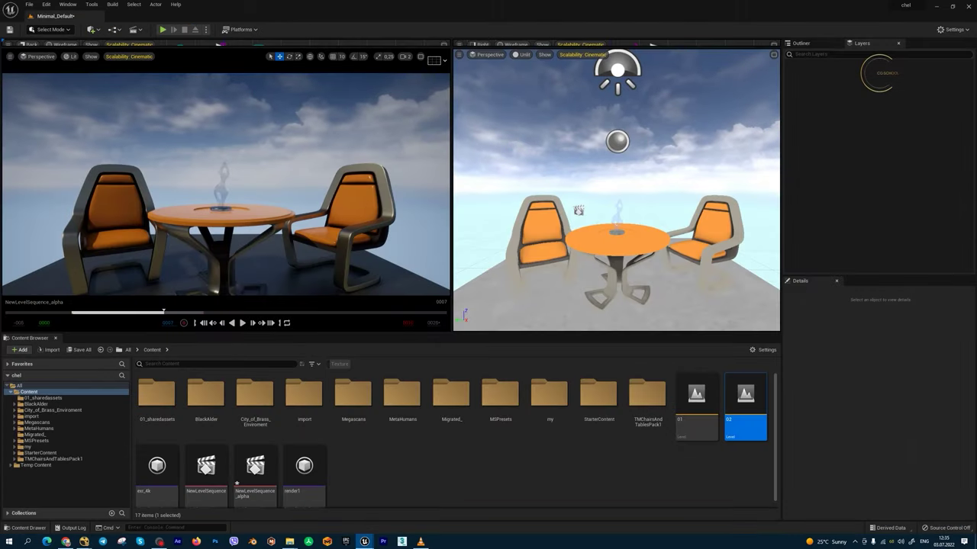
{"action": "left_click", "coordinate": [369, 206]}
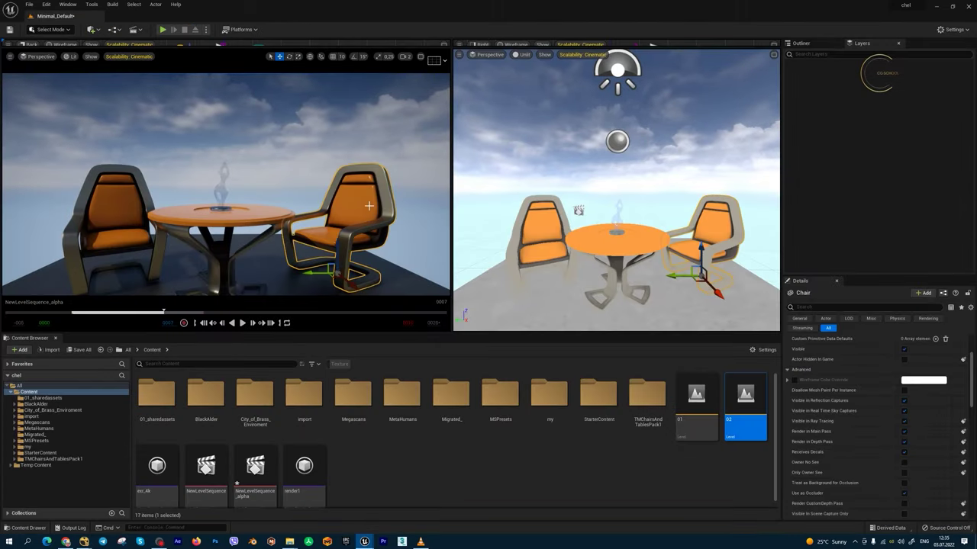
{"action": "left_click", "coordinate": [114, 199], "text": "ctrl"}
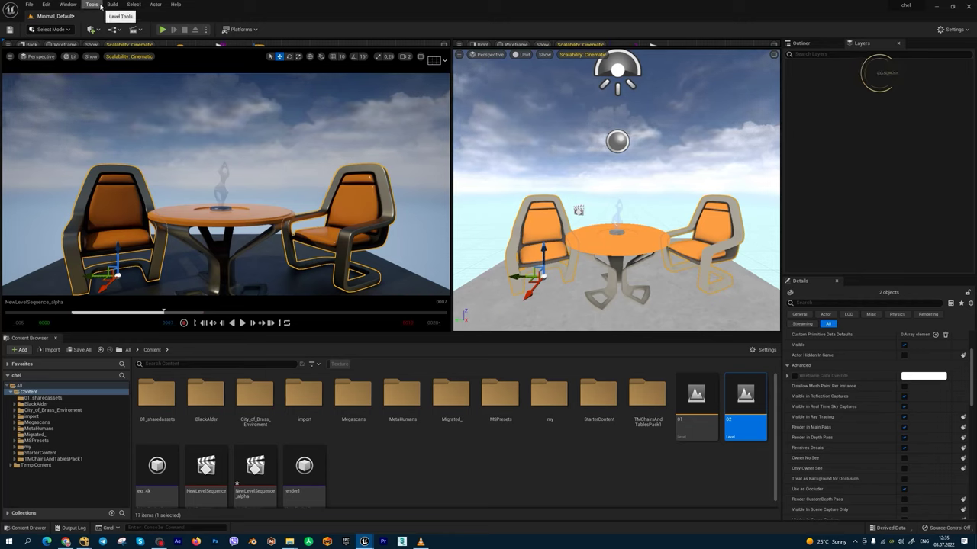
Look through the editor windows and the Layers panel's layer-creation menu without changing anything.
{"action": "left_click", "coordinate": [67, 4]}
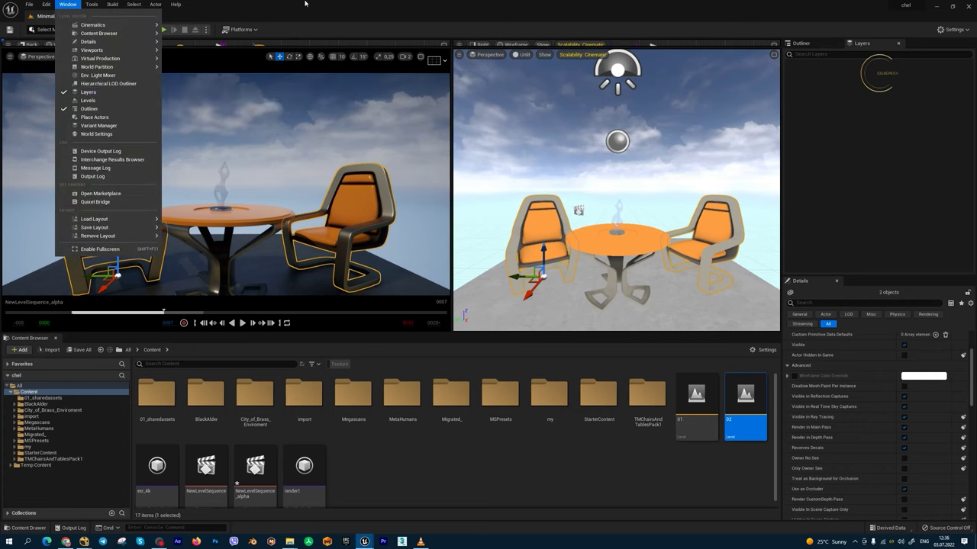
{"action": "key", "text": "Escape"}
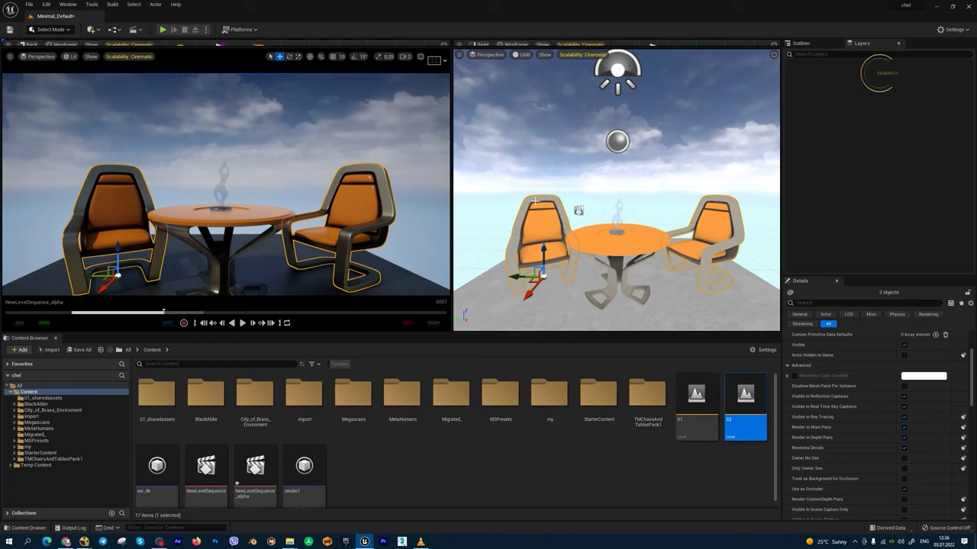
{"action": "right_click", "coordinate": [823, 82]}
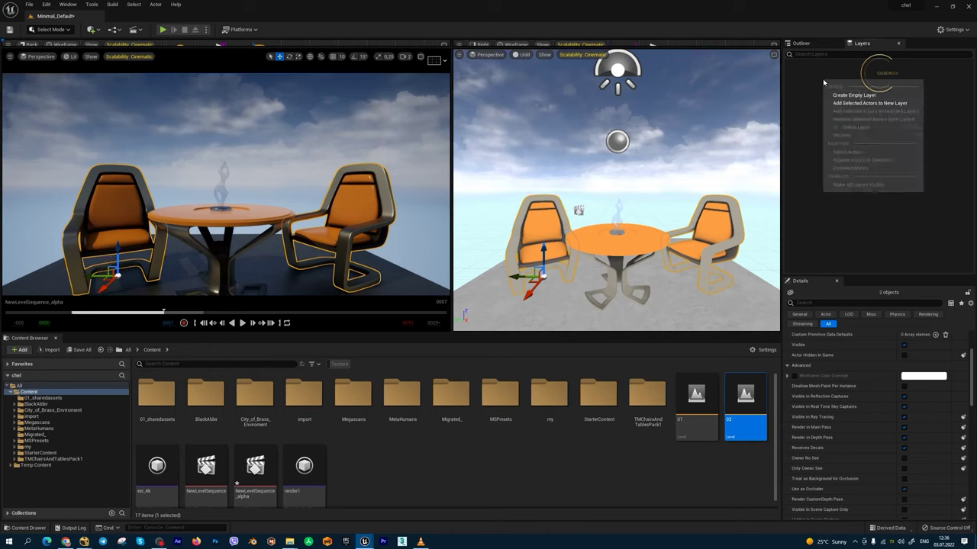
{"action": "key", "text": "Escape"}
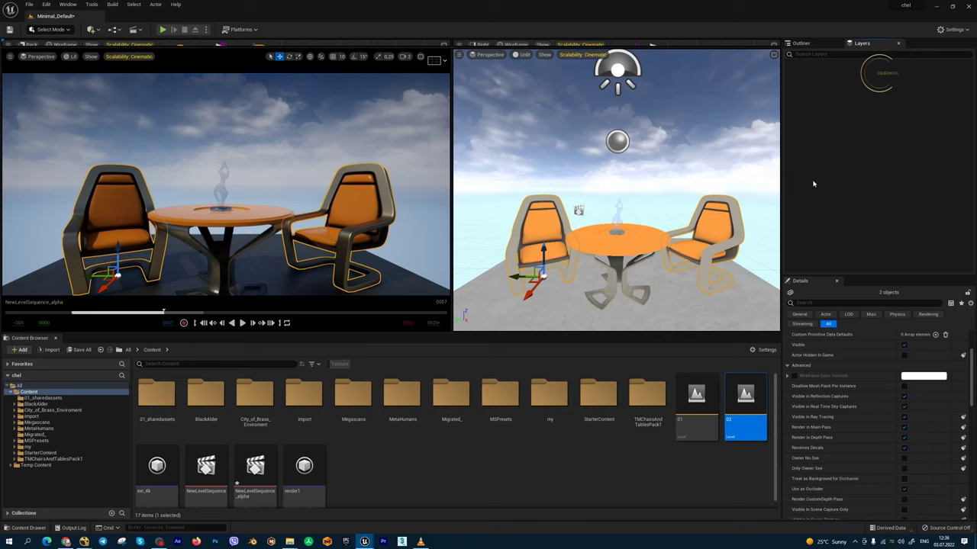
Put the two selected chairs on a new layer named fg and verify its contents.
{"action": "right_click", "coordinate": [828, 78]}
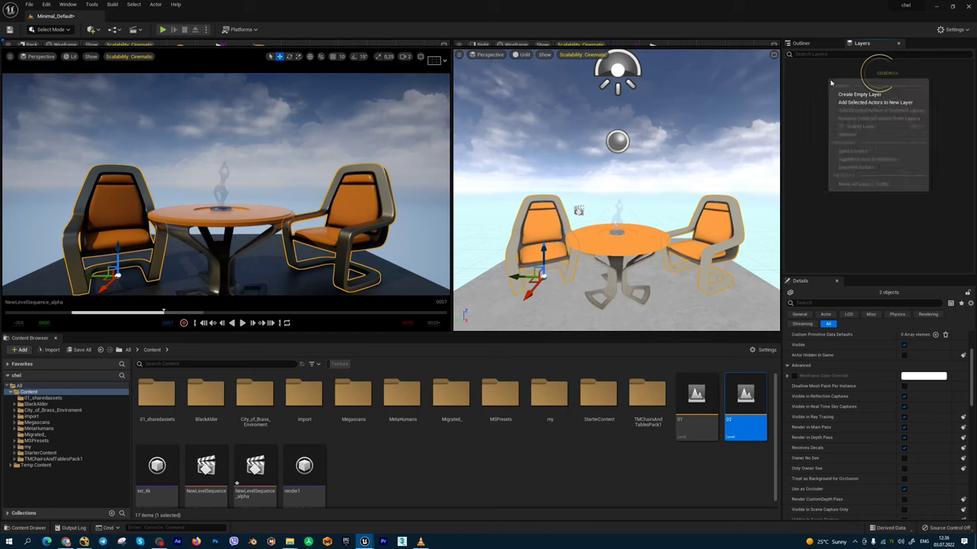
{"action": "left_click", "coordinate": [875, 103]}
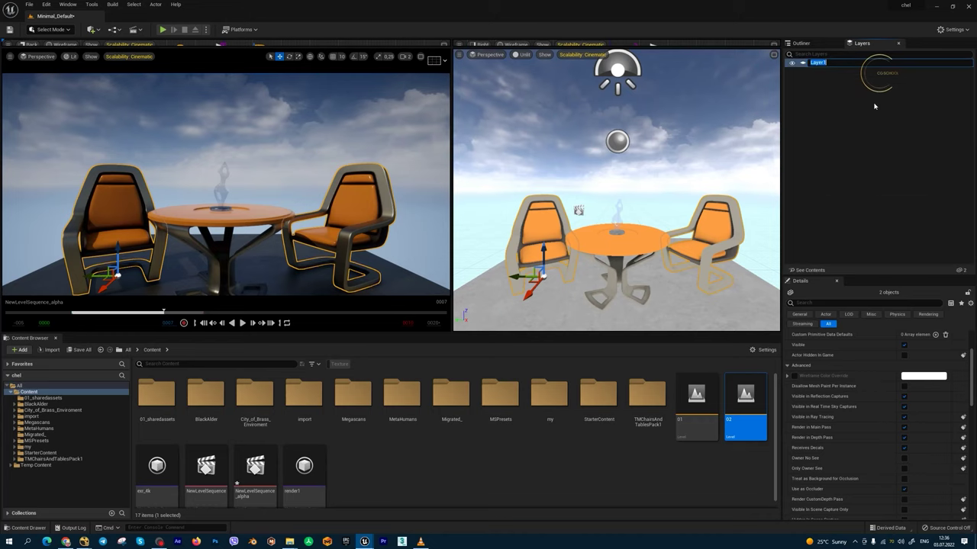
{"action": "type", "text": "fg"}
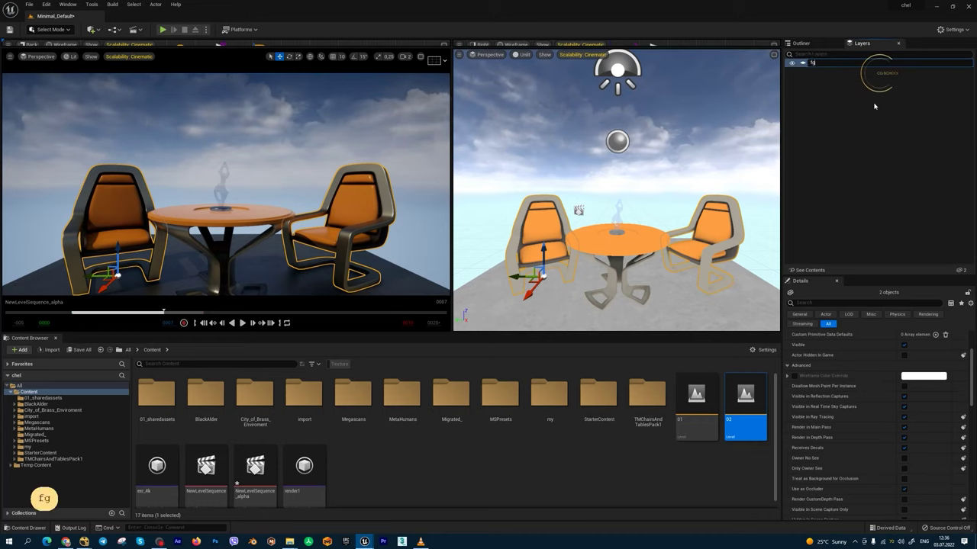
{"action": "key", "text": "Return"}
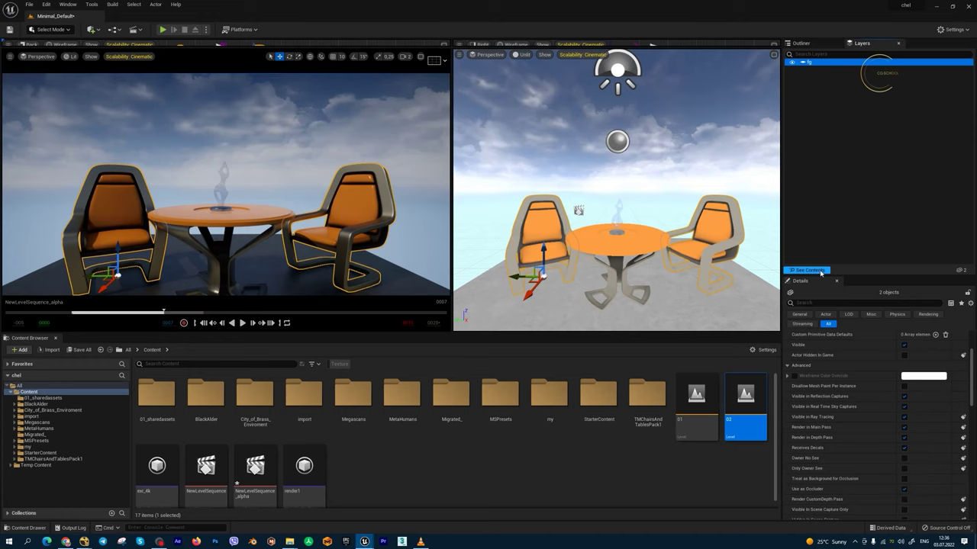
{"action": "left_click", "coordinate": [821, 271]}
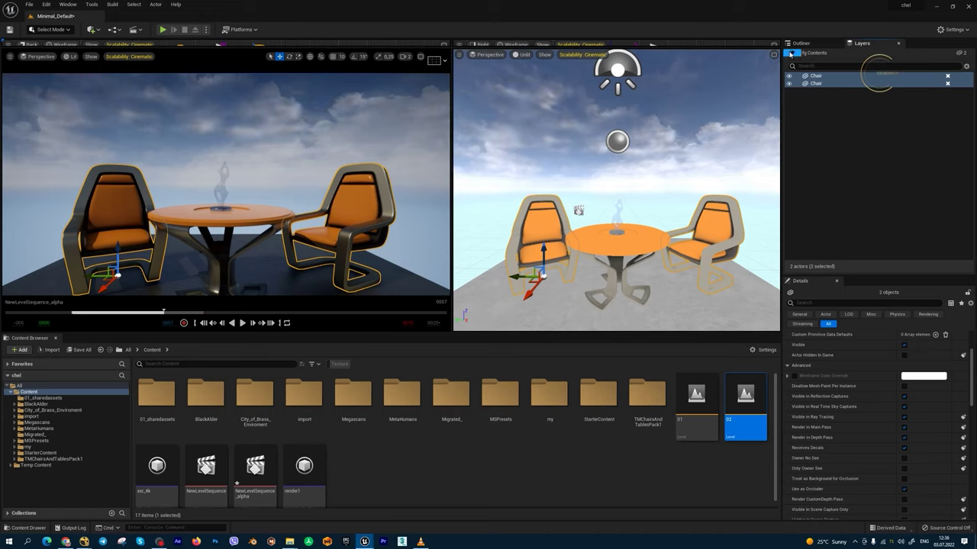
{"action": "left_click", "coordinate": [794, 54]}
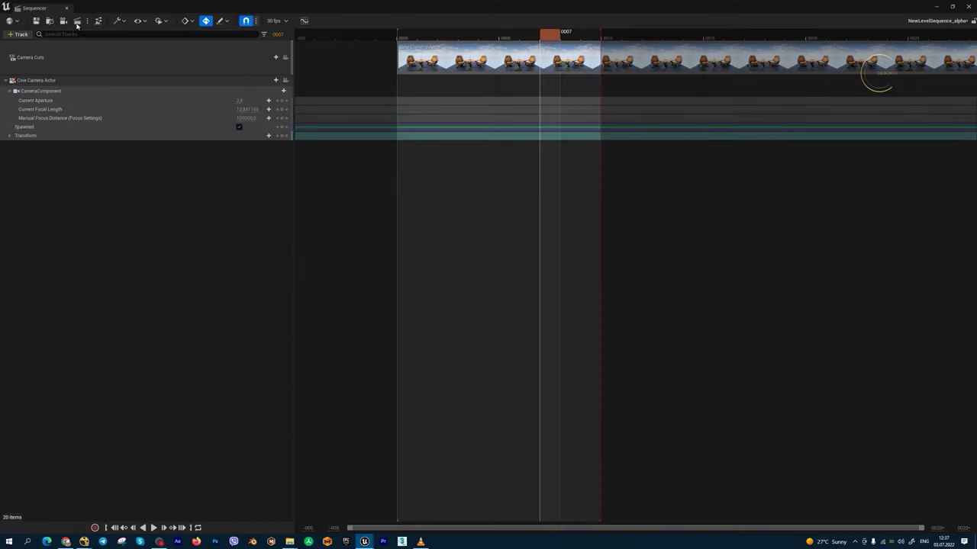
Replace the old render queue job with NewLevelSequence_alpha and open its render settings.
{"action": "left_click", "coordinate": [77, 20]}
{"action": "left_click", "coordinate": [936, 7]}
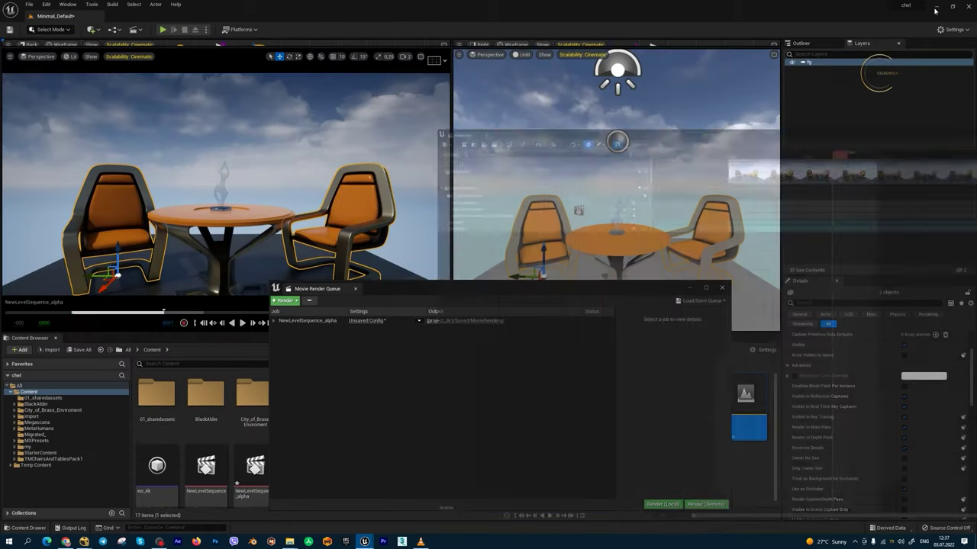
{"action": "key", "text": "Delete"}
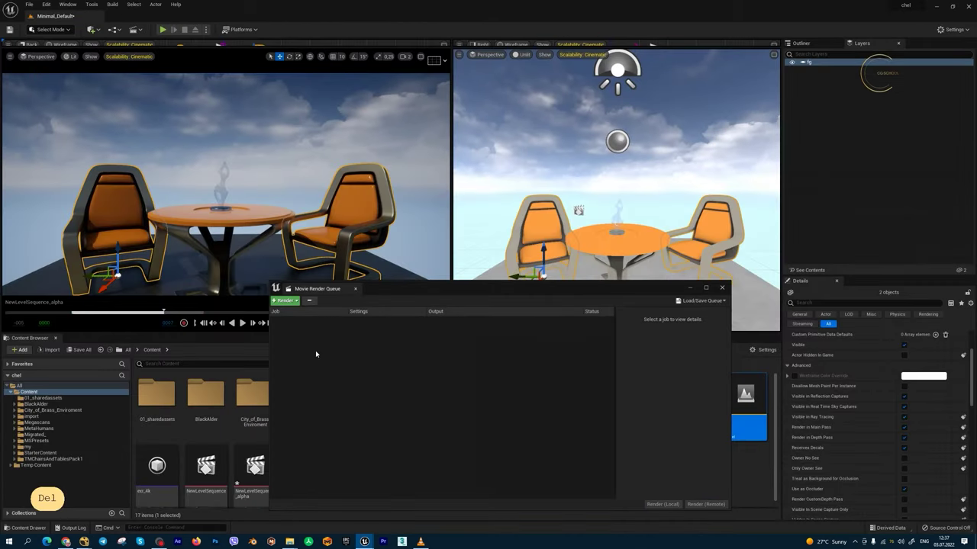
{"action": "left_click", "coordinate": [286, 300]}
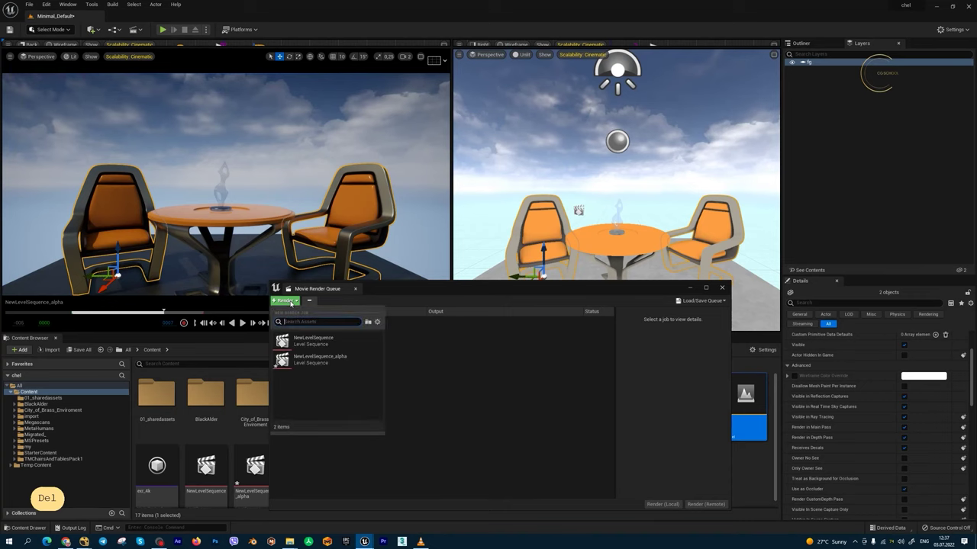
{"action": "left_click", "coordinate": [337, 362]}
{"action": "left_click", "coordinate": [370, 326]}
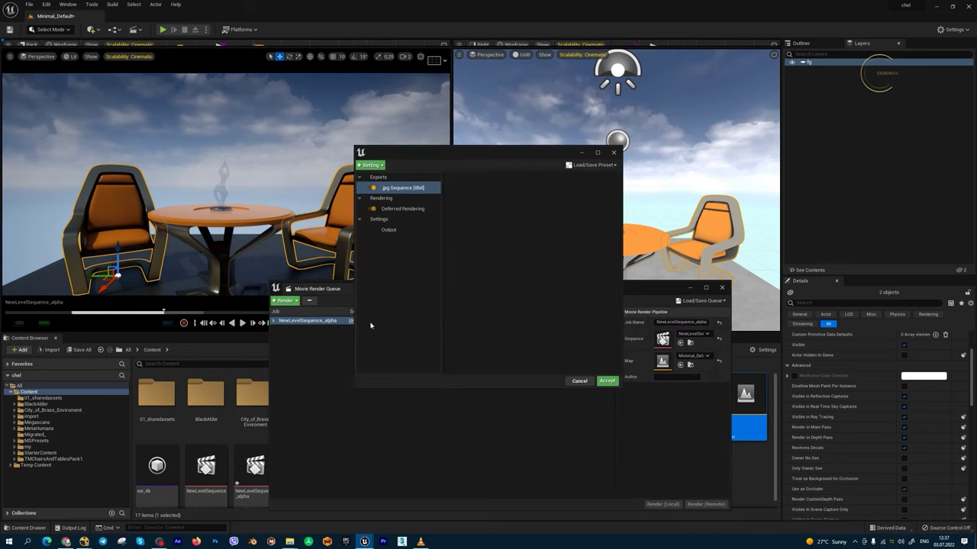
Disable jpg Sequence, add .exr Sequence [16bit], and tick Deferred Rendering's Accumulator Includes Alpha.
{"action": "left_click", "coordinate": [403, 188]}
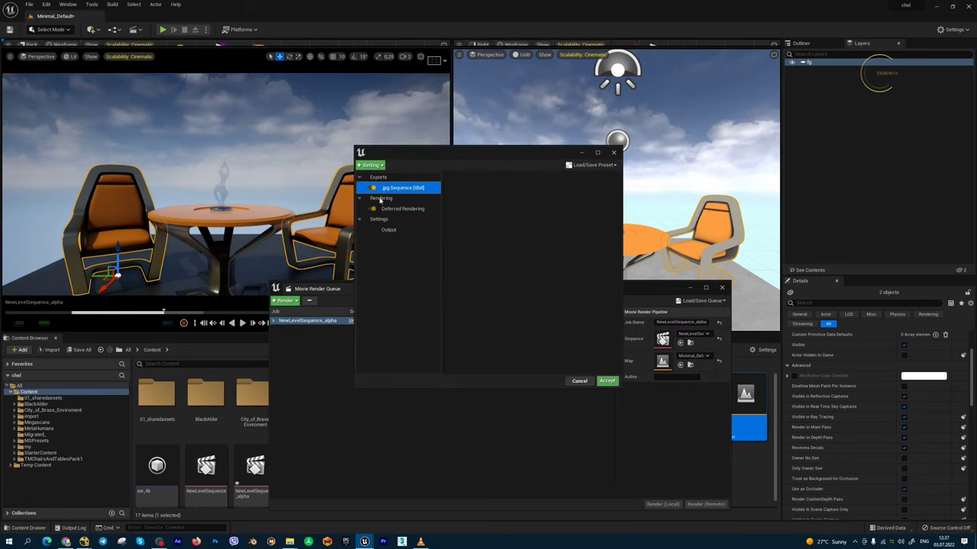
{"action": "left_click", "coordinate": [371, 187]}
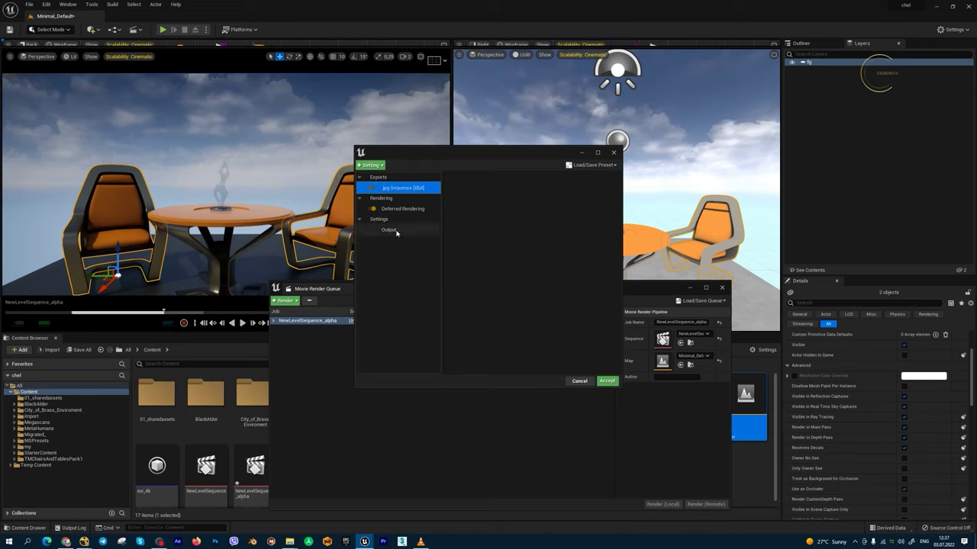
{"action": "left_click", "coordinate": [370, 164]}
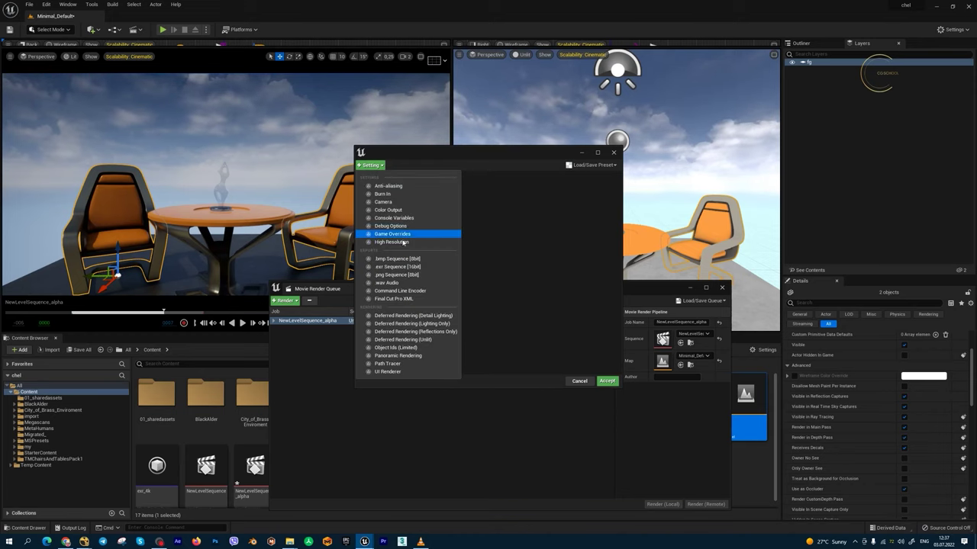
{"action": "left_click", "coordinate": [401, 266]}
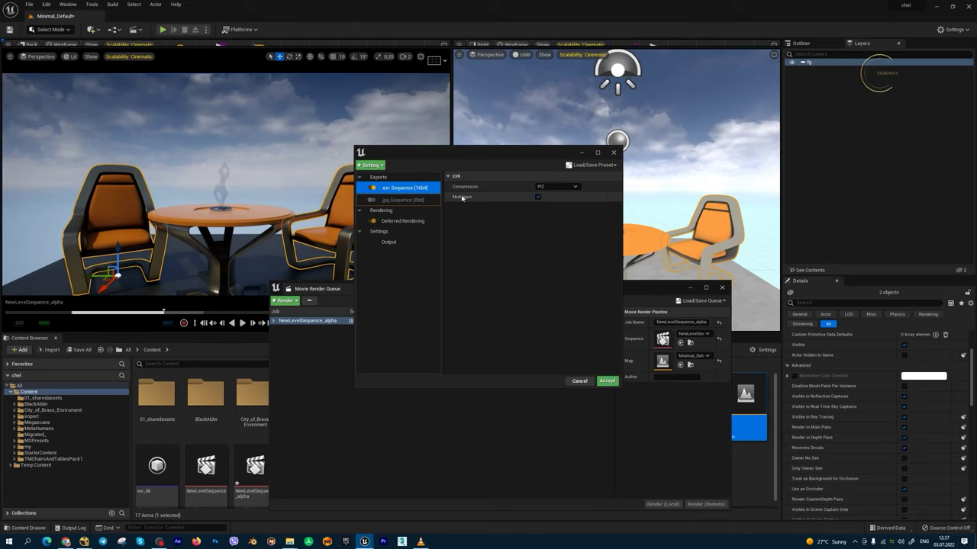
{"action": "left_click", "coordinate": [499, 197]}
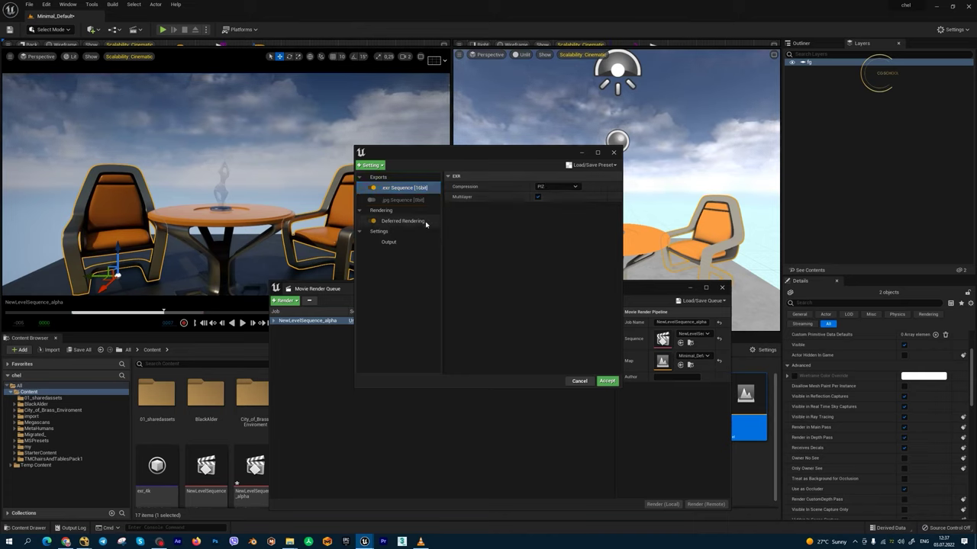
{"action": "left_click", "coordinate": [412, 221]}
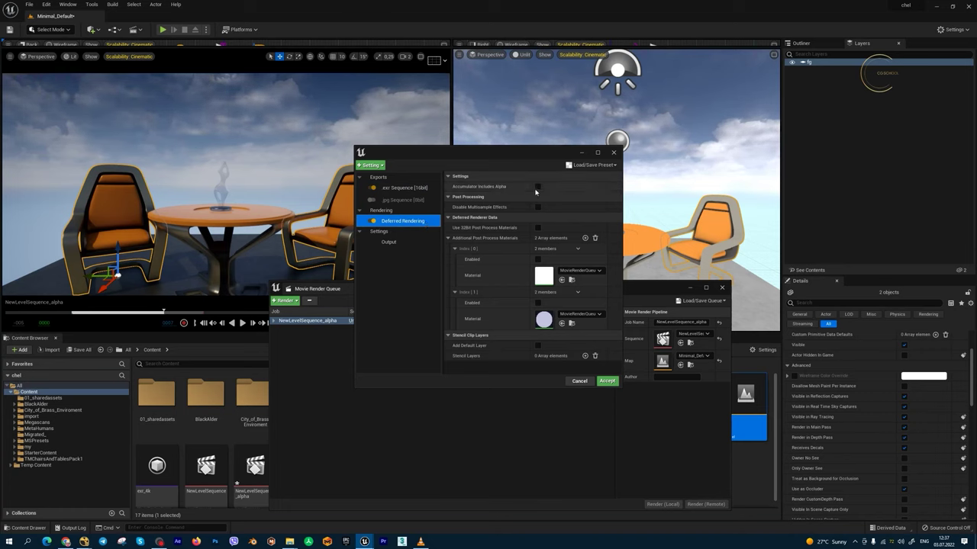
{"action": "left_click", "coordinate": [537, 187]}
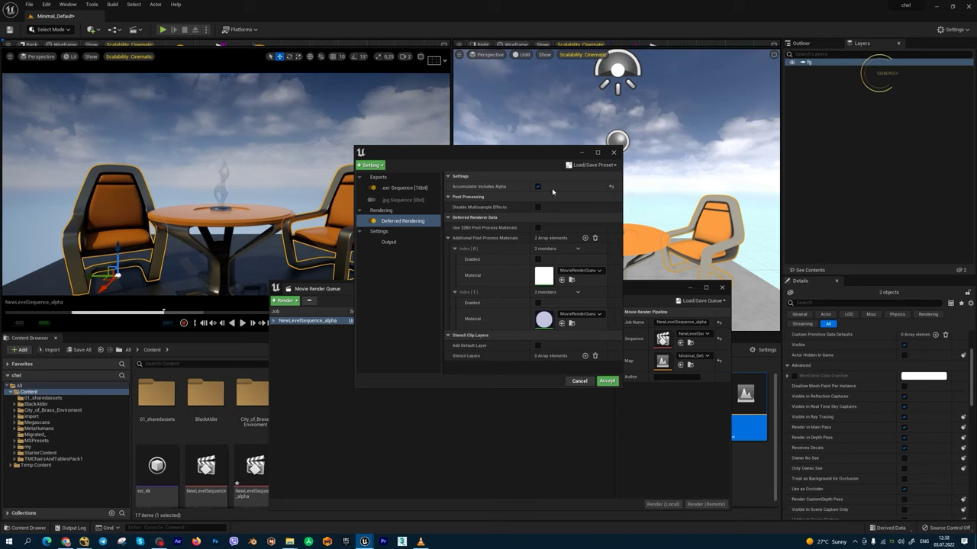
Search Project Settings for 'alpha' to check the post-processing alpha channel support option.
{"action": "left_click", "coordinate": [954, 32]}
{"action": "left_click", "coordinate": [902, 59]}
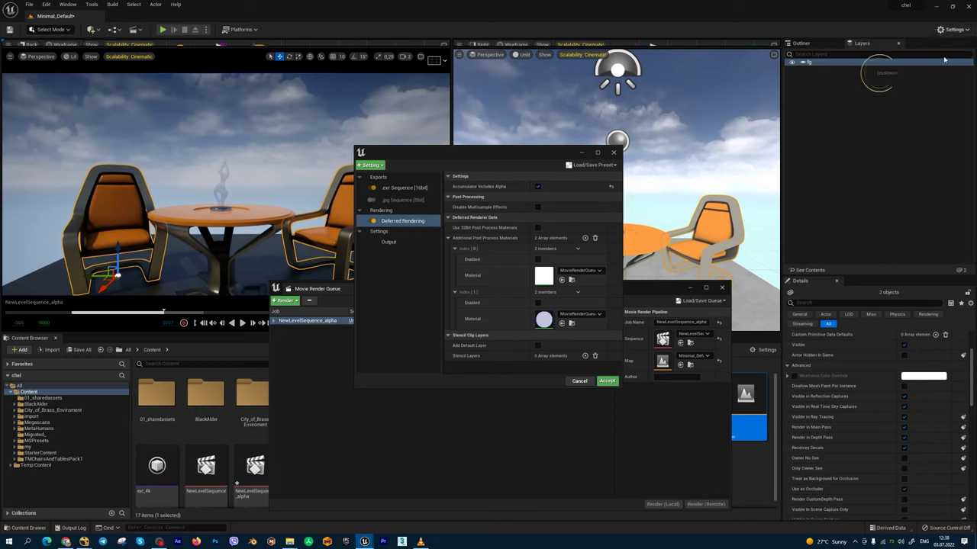
{"action": "type", "text": "alpha"}
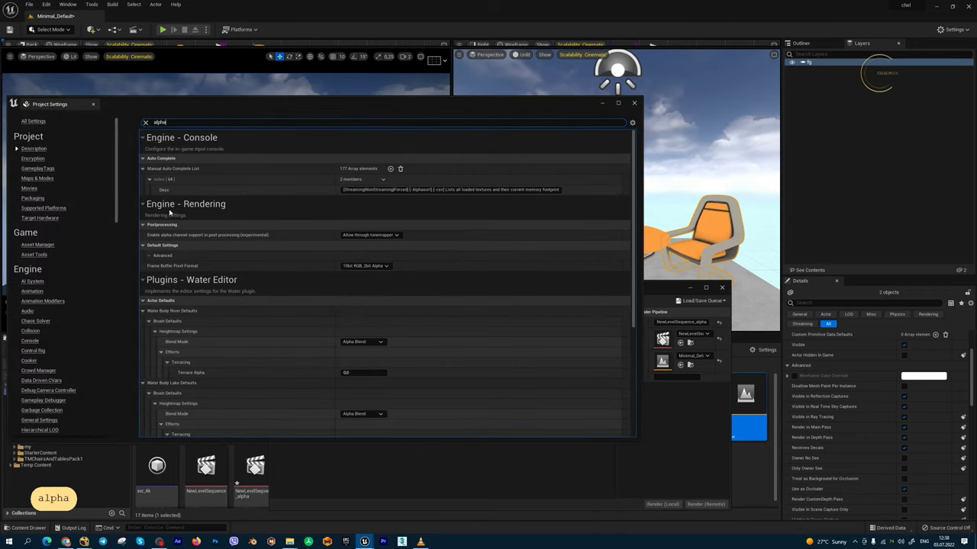
{"action": "left_click", "coordinate": [370, 235]}
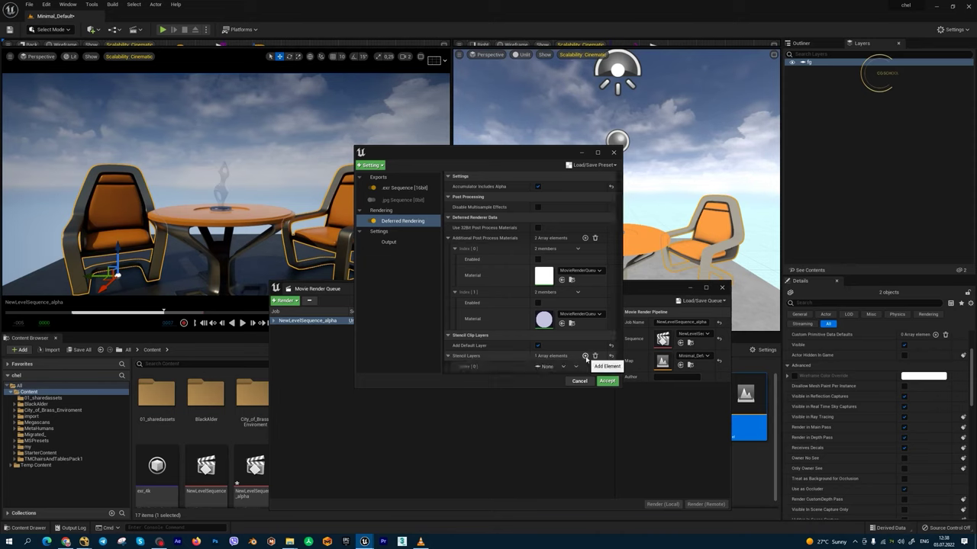
Add a Stencil Layers entry, assign it the fg (2) layer, and enlarge the settings window.
{"action": "left_click", "coordinate": [586, 357]}
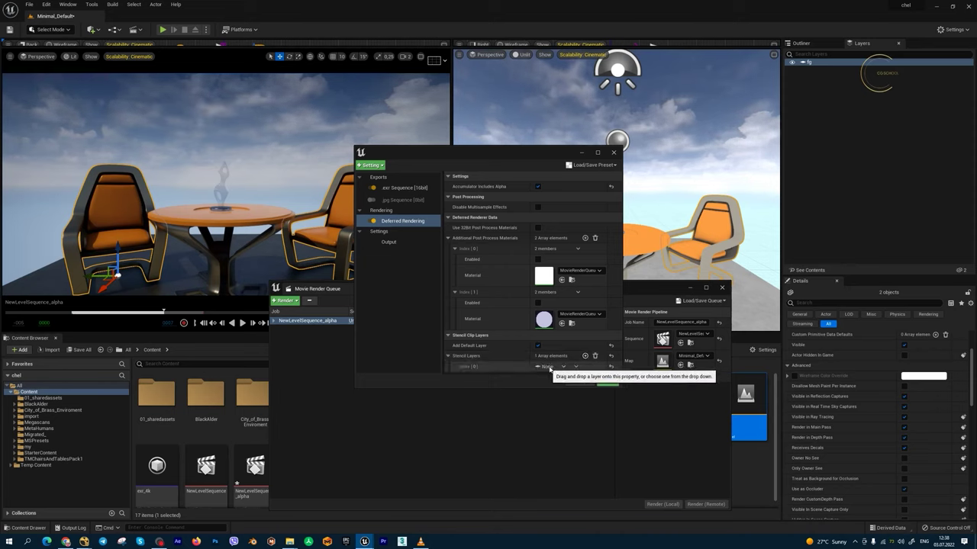
{"action": "left_click", "coordinate": [546, 367]}
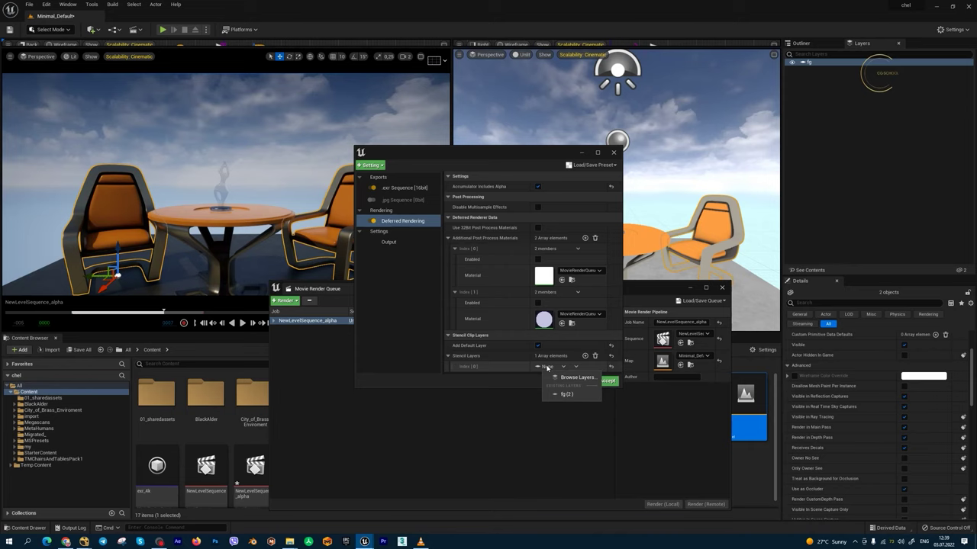
{"action": "left_click", "coordinate": [574, 395]}
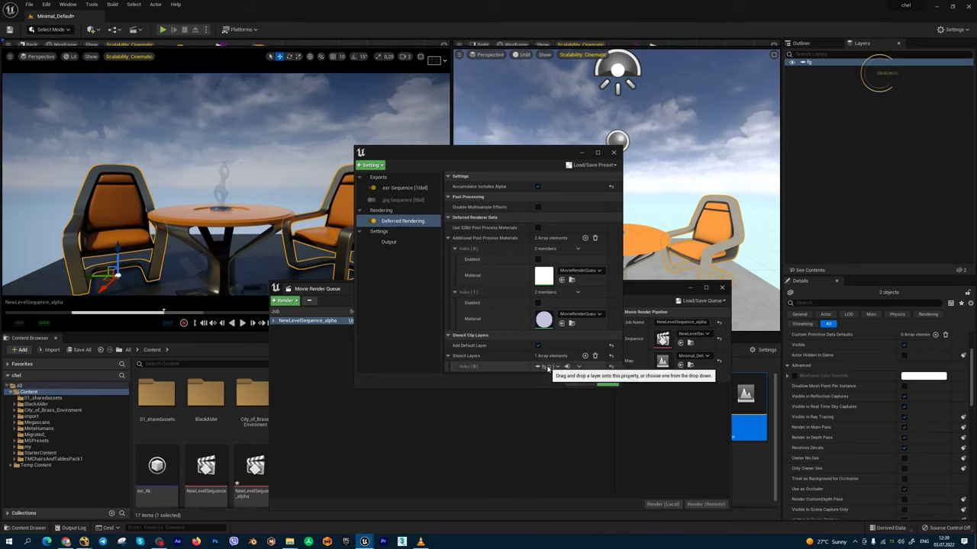
{"action": "left_click_drag", "start_coordinate": [540, 387], "coordinate": [540, 413]}
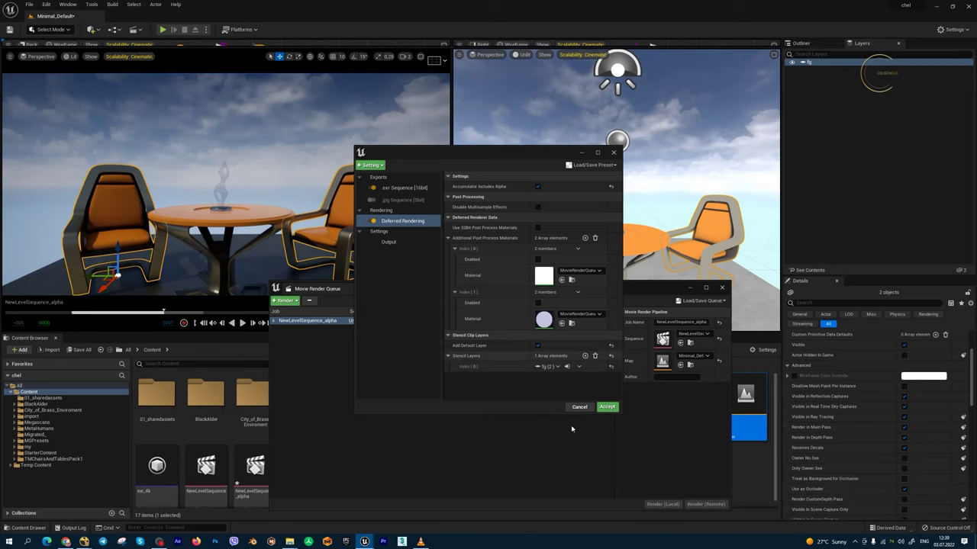
Accept the settings, set the output directory to G: out/at, and render the job locally.
{"action": "left_click", "coordinate": [607, 407]}
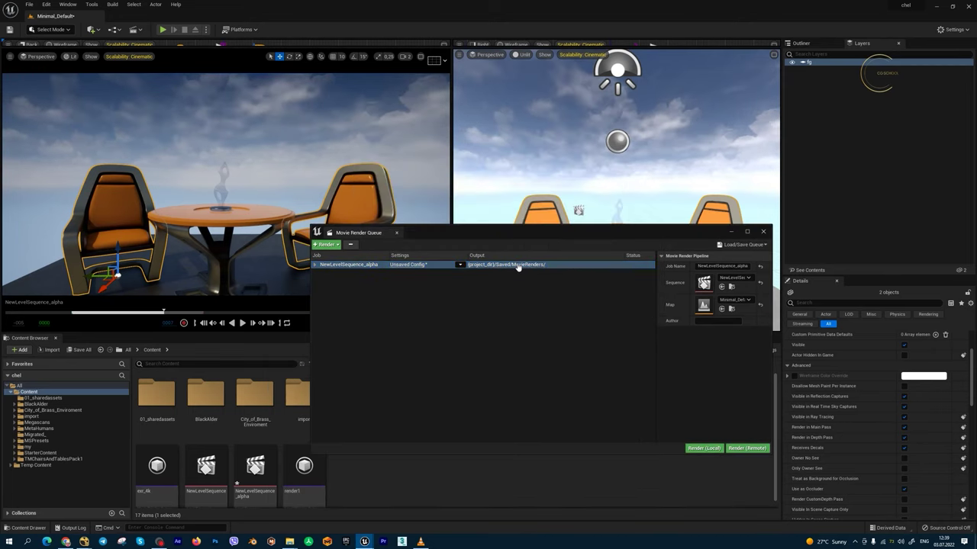
{"action": "left_click", "coordinate": [518, 267]}
{"action": "left_click", "coordinate": [610, 342]}
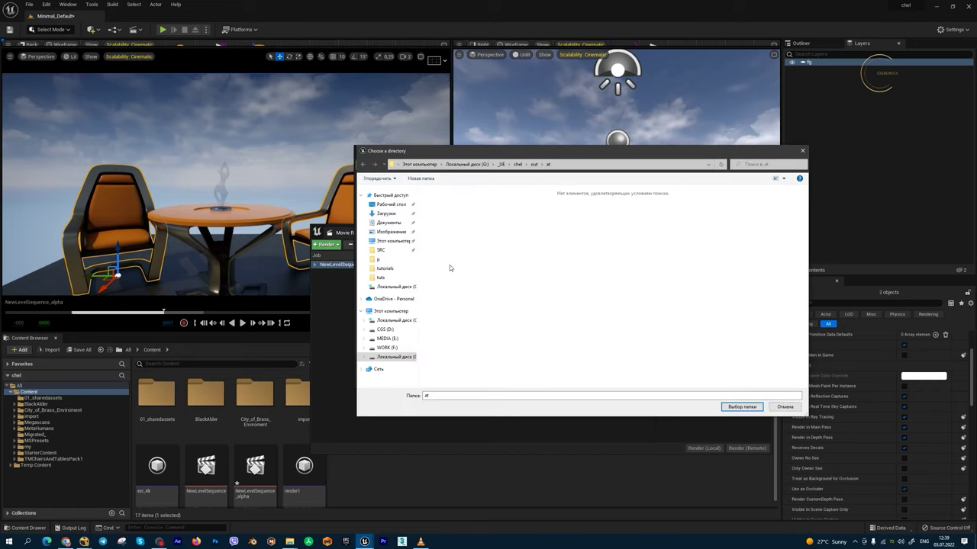
{"action": "left_click", "coordinate": [737, 408]}
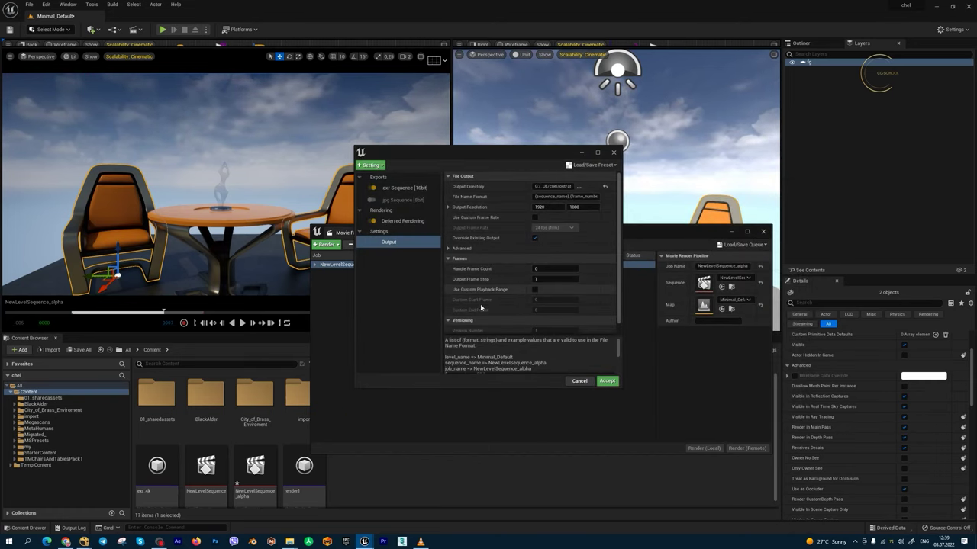
{"action": "left_click", "coordinate": [607, 381]}
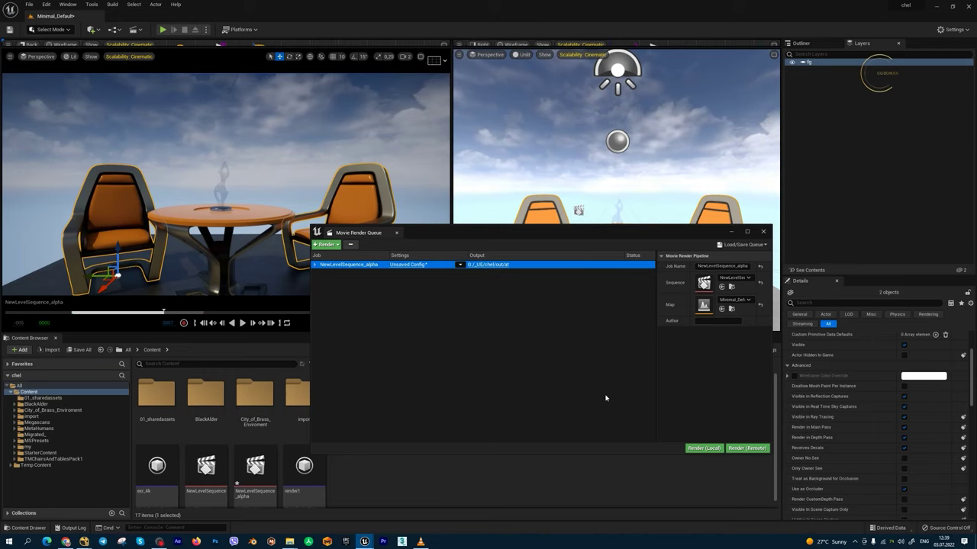
{"action": "left_click_drag", "start_coordinate": [550, 233], "coordinate": [562, 266]}
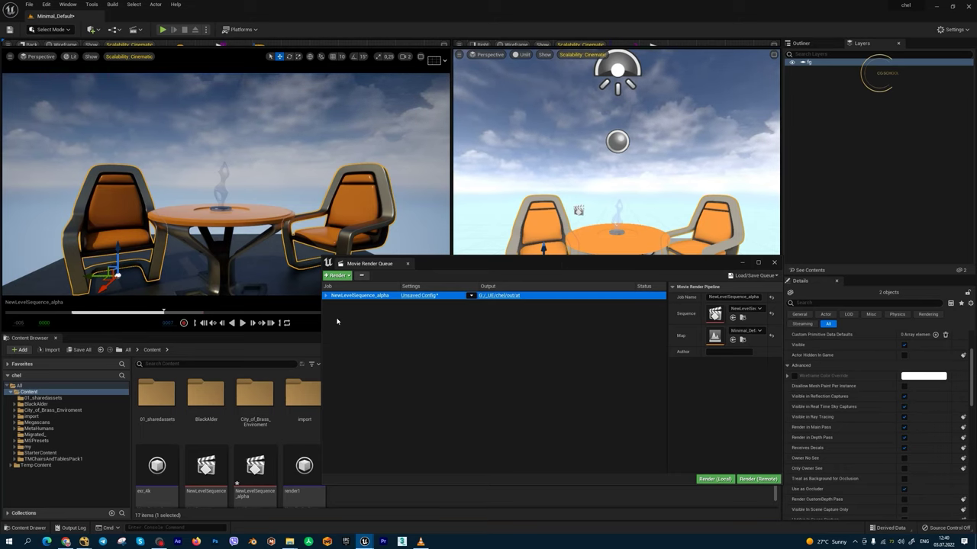
{"action": "left_click", "coordinate": [727, 481]}
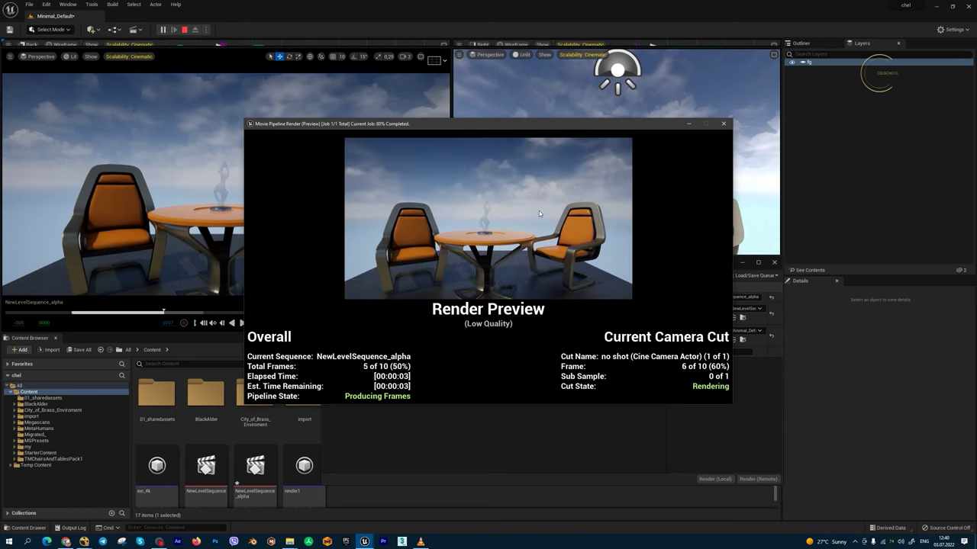
In NukeX, read the rendered NewLevelSequence EXR sequence into Read1 and view it.
{"action": "mouse_move", "coordinate": [84, 542]}
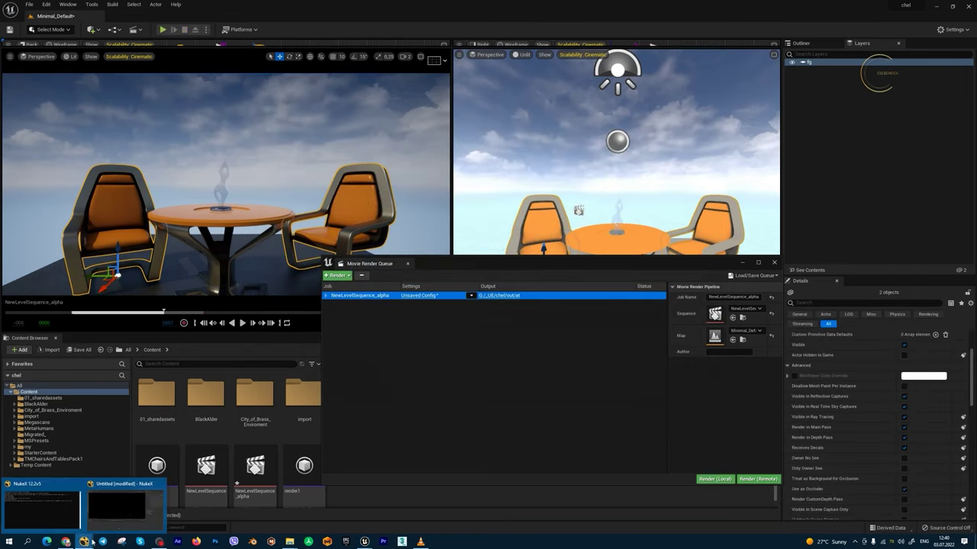
{"action": "left_click", "coordinate": [126, 505]}
{"action": "left_click_drag", "start_coordinate": [432, 409], "coordinate": [427, 312]}
{"action": "key", "text": "r"}
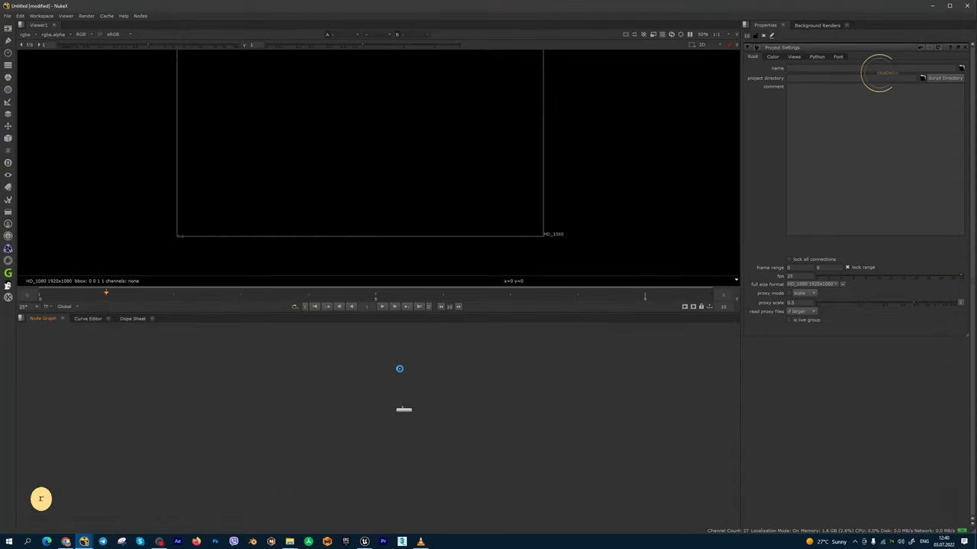
{"action": "left_click", "coordinate": [456, 139]}
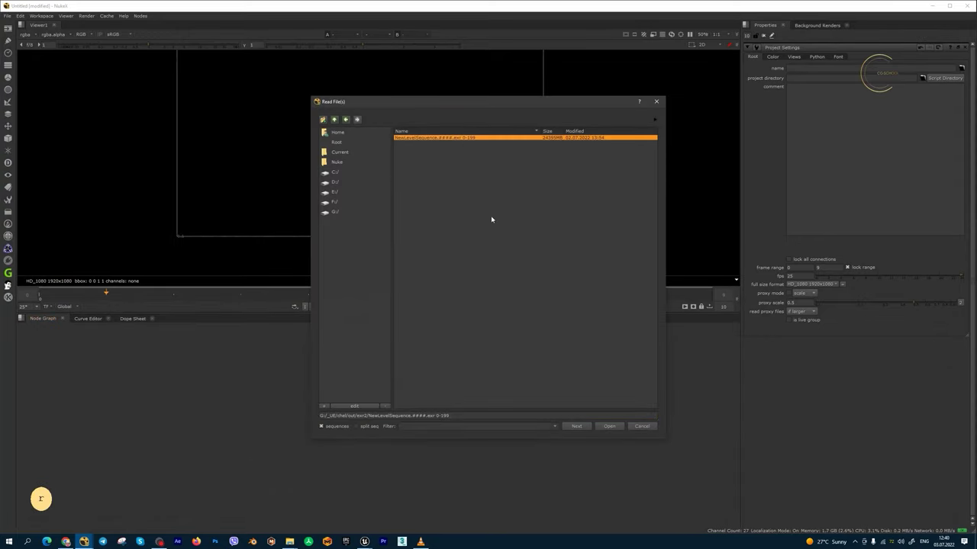
{"action": "double_click", "coordinate": [520, 137]}
{"action": "key", "text": "1"}
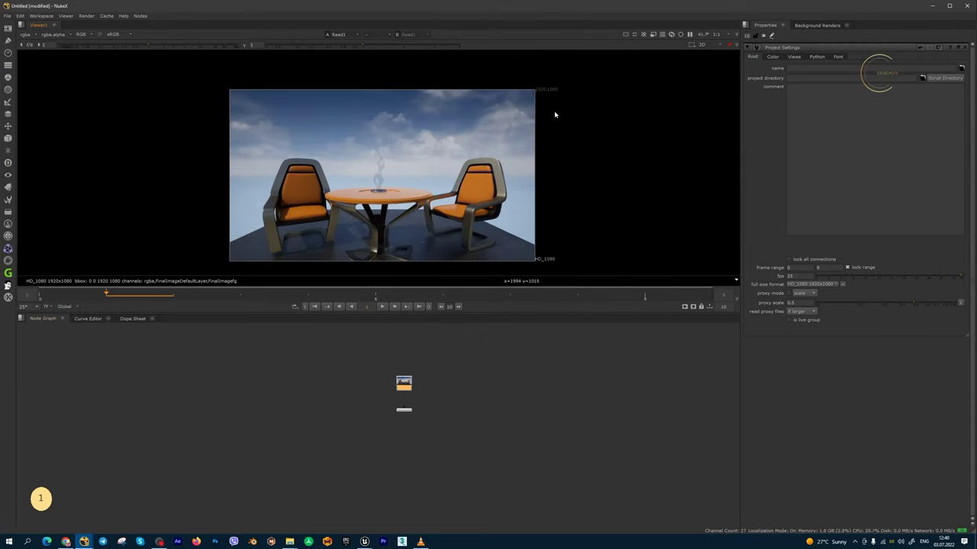
Inspect the FinalImageDefaultLayer and FinalImagefg layers, comparing the fg alpha matte with colour.
{"action": "key", "text": "s"}
{"action": "left_click", "coordinate": [25, 34]}
{"action": "left_click", "coordinate": [70, 74]}
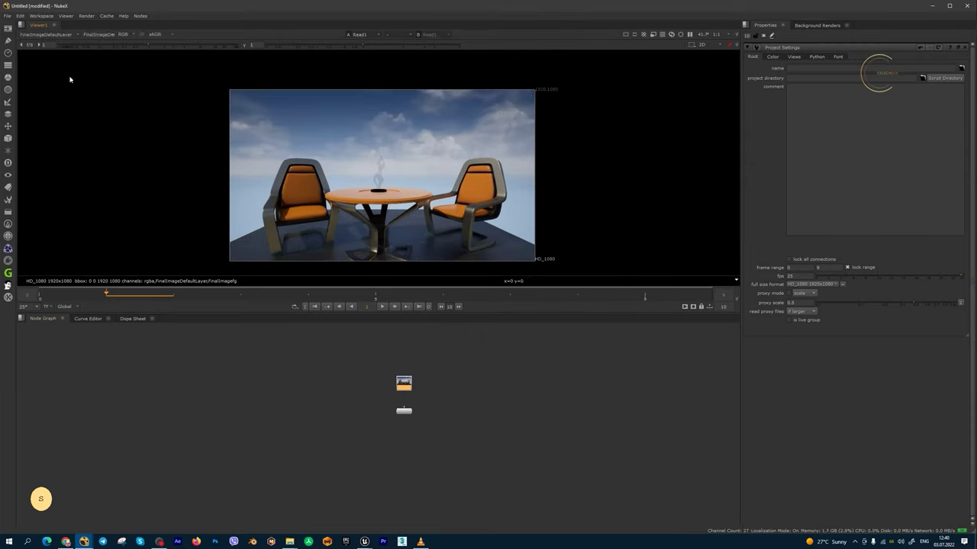
{"action": "left_click", "coordinate": [42, 35]}
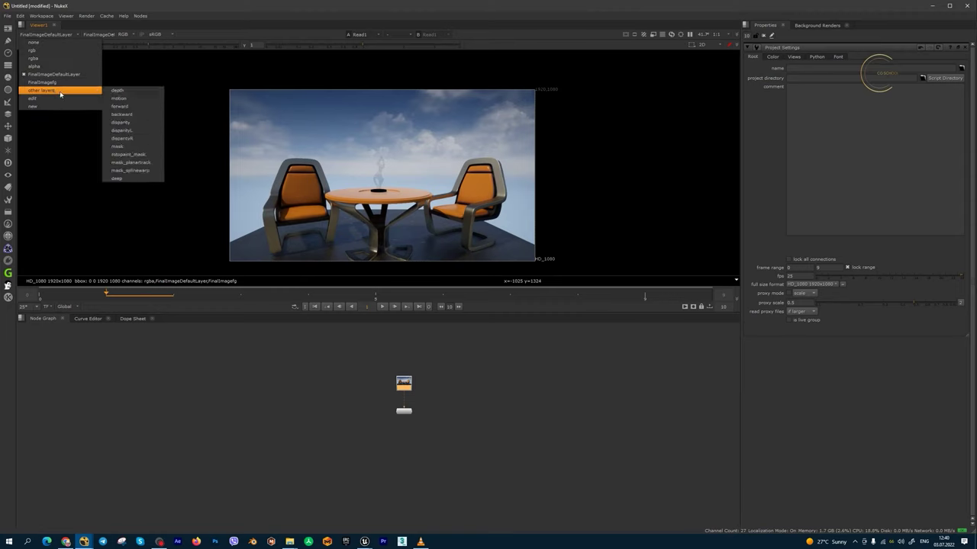
{"action": "left_click", "coordinate": [42, 82]}
{"action": "key", "text": "a"}
{"action": "key", "text": "a"}
{"action": "key", "text": "a"}
{"action": "key", "text": "a"}
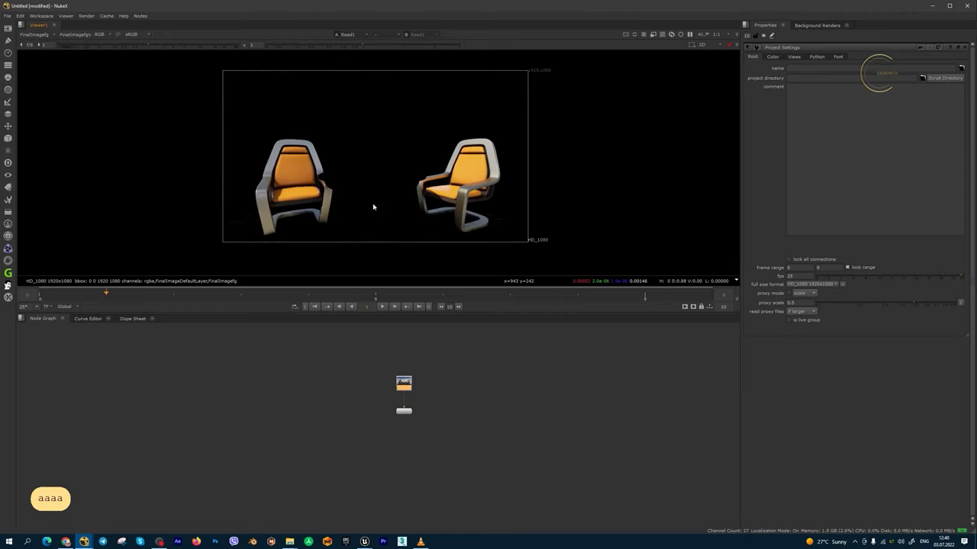
{"action": "key", "text": "a"}
{"action": "scroll", "coordinate": [373, 207], "scroll_direction": "up", "scroll_amount": 1}
{"action": "key", "text": "a"}
{"action": "scroll", "coordinate": [372, 202], "scroll_direction": "down", "scroll_amount": 1}
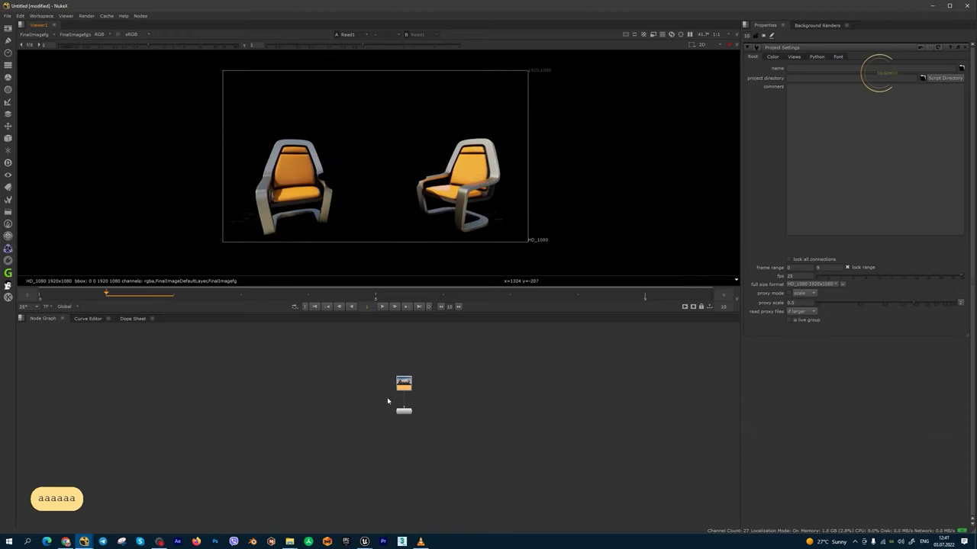
{"action": "scroll", "coordinate": [418, 393], "scroll_direction": "up", "scroll_amount": 3}
Create a Split EXR shuffle setup and add Premult1 beneath Shuffle2.
{"action": "key", "text": "Tab"}
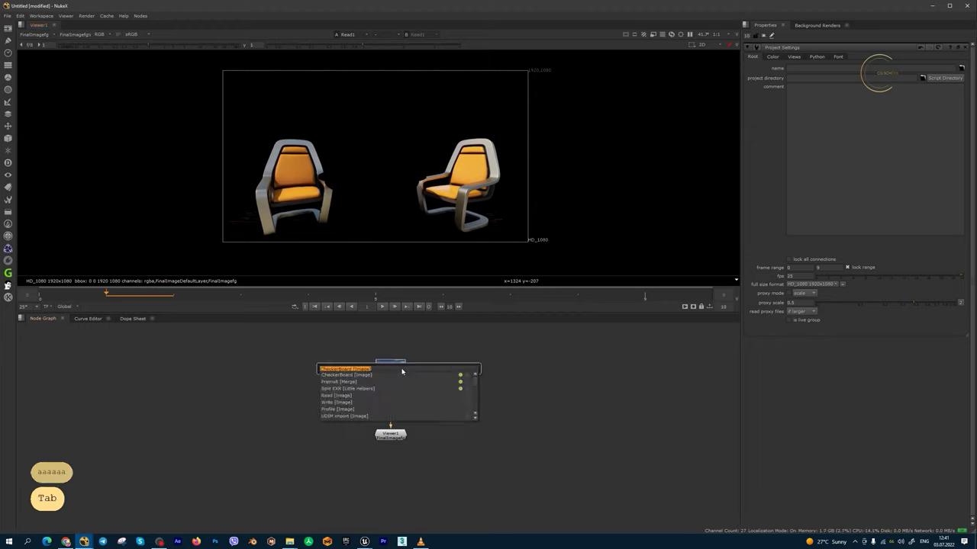
{"action": "type", "text": "spli"}
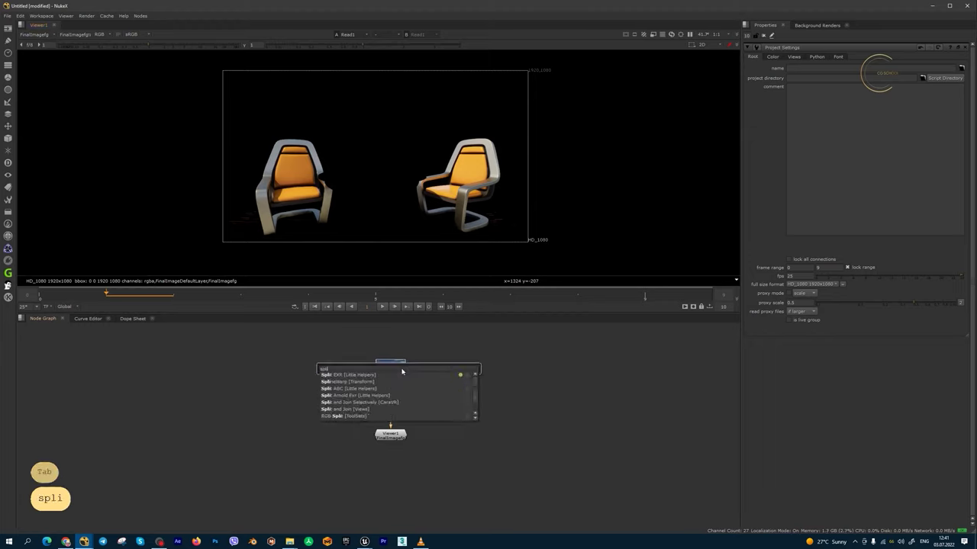
{"action": "key", "text": "Down"}
{"action": "key", "text": "Return"}
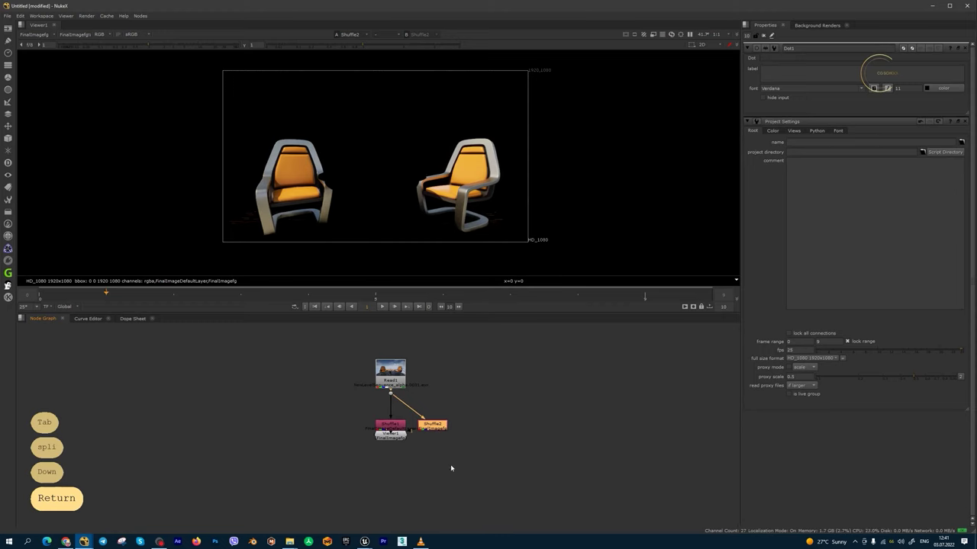
{"action": "key", "text": "Tab"}
{"action": "type", "text": "pre"}
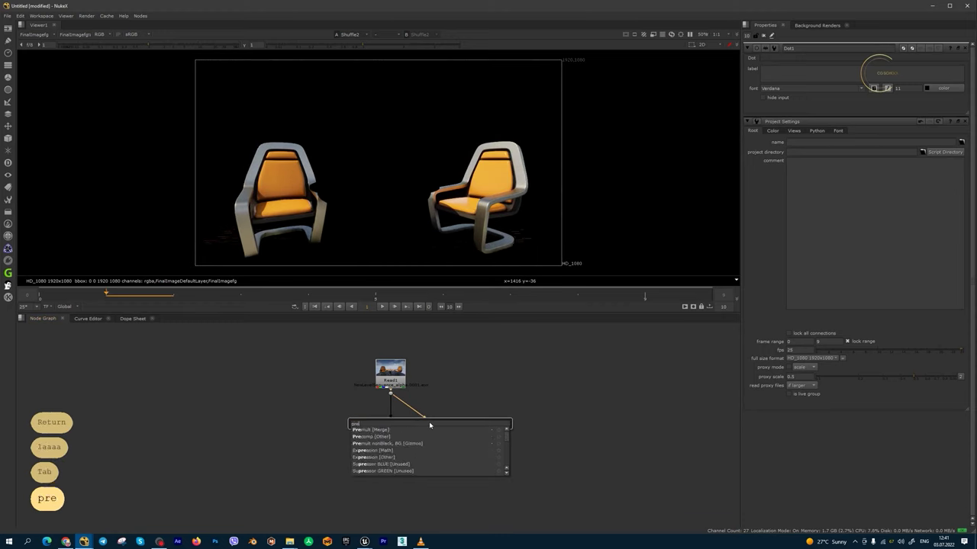
{"action": "key", "text": "Down"}
{"action": "key", "text": "Return"}
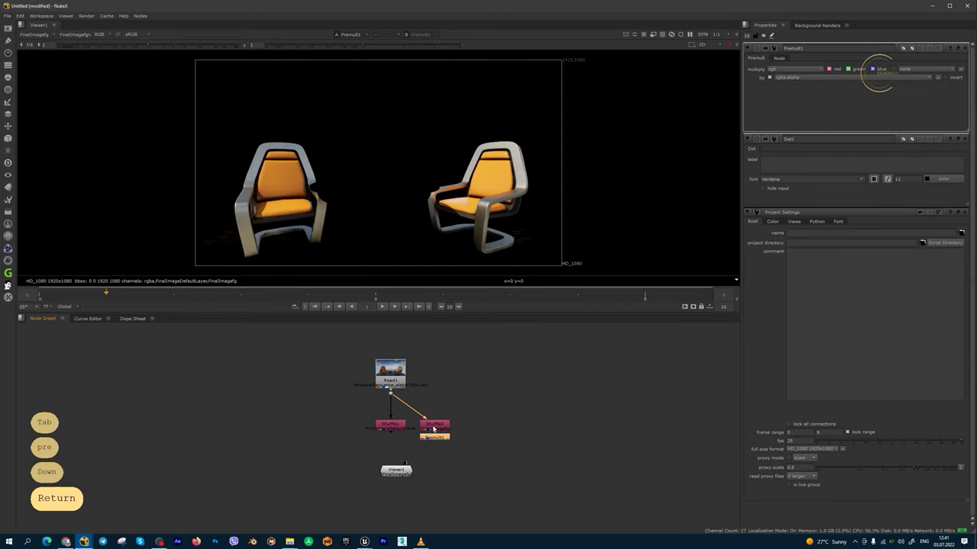
{"action": "left_click_drag", "start_coordinate": [432, 438], "coordinate": [432, 449]}
Add a CheckerBoard1 background and a Merge node fed by Premult1.
{"action": "key", "text": "Tab"}
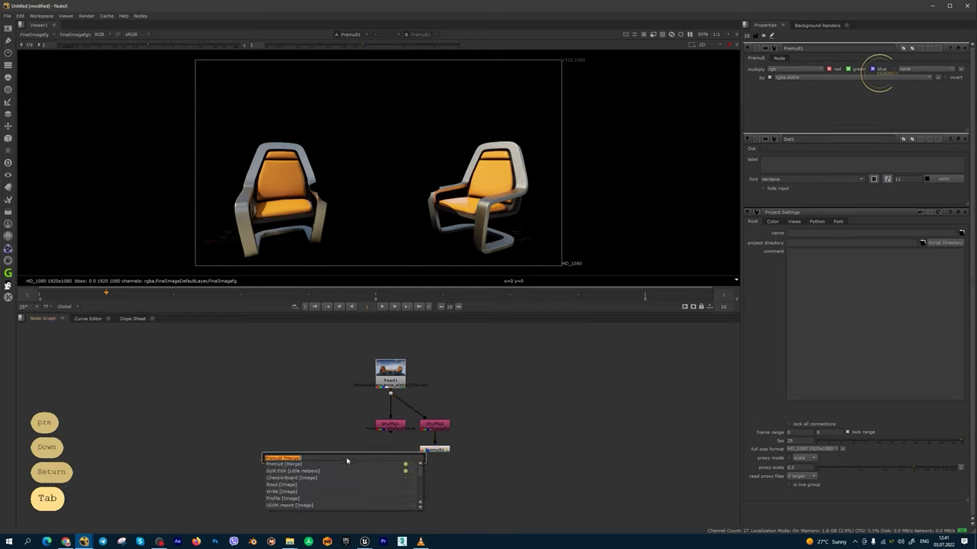
{"action": "type", "text": "ch"}
{"action": "key", "text": "Down"}
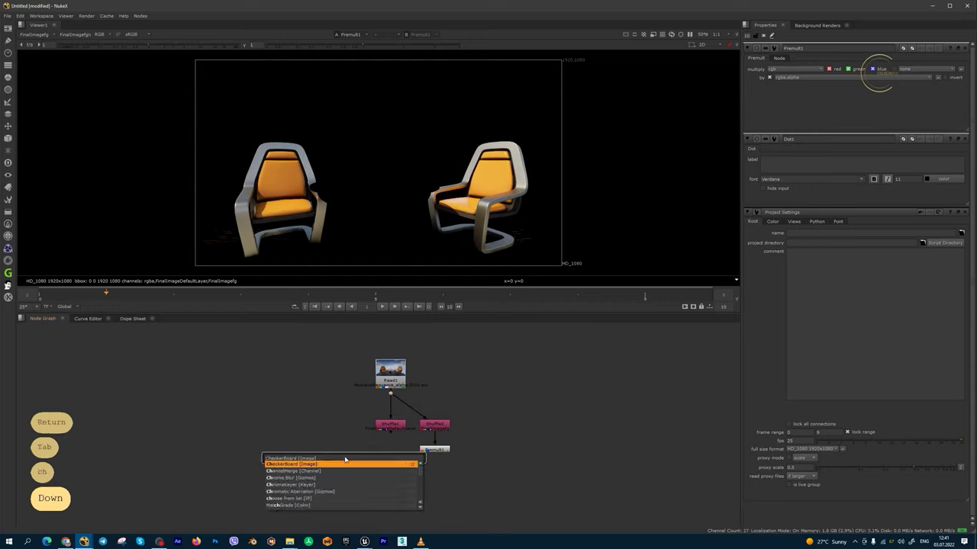
{"action": "key", "text": "Return"}
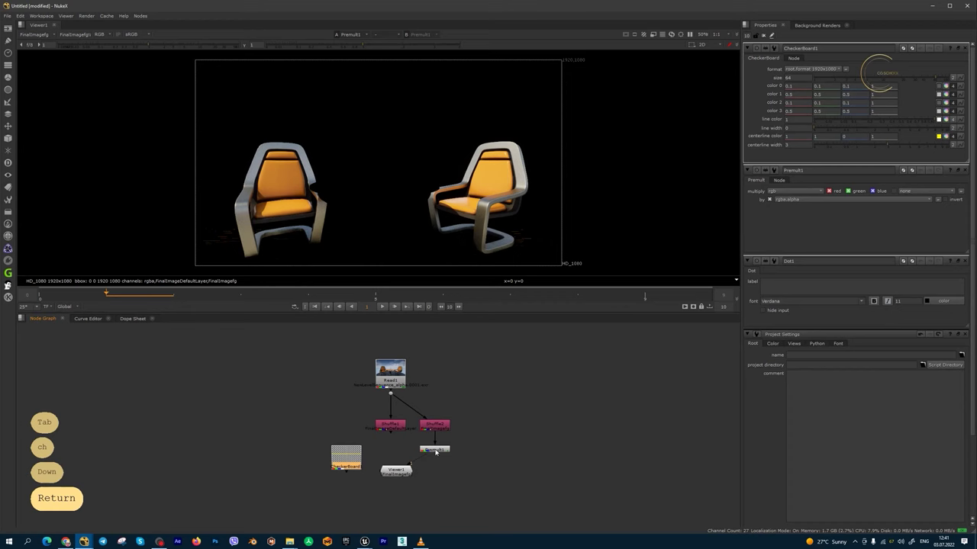
{"action": "key", "text": "m"}
Set Shuffle2's output channels to rgba and check its alpha in the viewer.
{"action": "left_click", "coordinate": [435, 425]}
{"action": "key", "text": "1"}
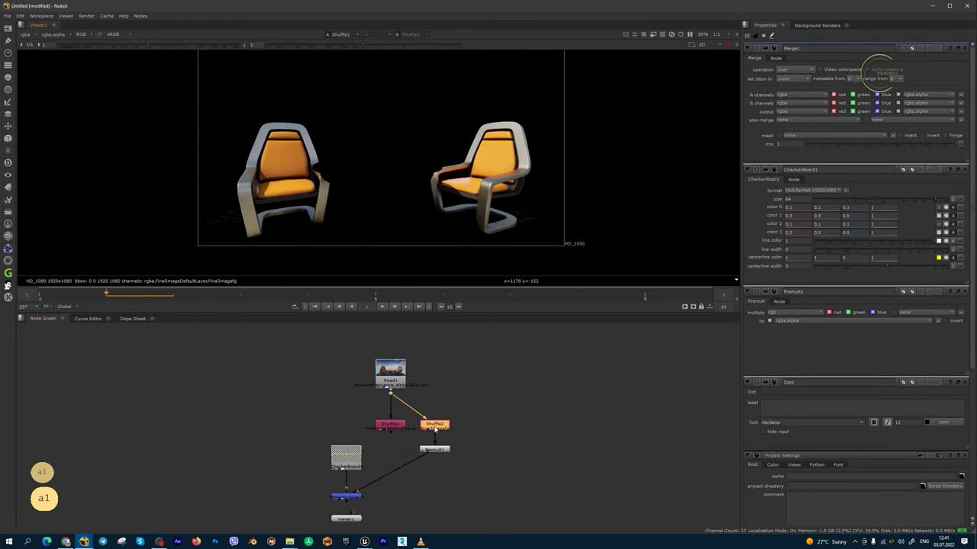
{"action": "double_click", "coordinate": [435, 428]}
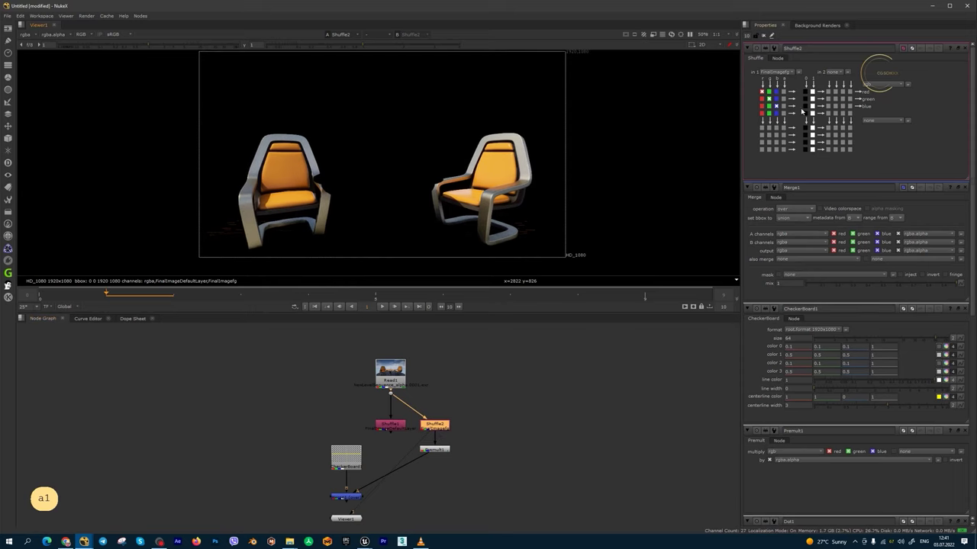
{"action": "left_click", "coordinate": [882, 84]}
{"action": "left_click", "coordinate": [888, 111]}
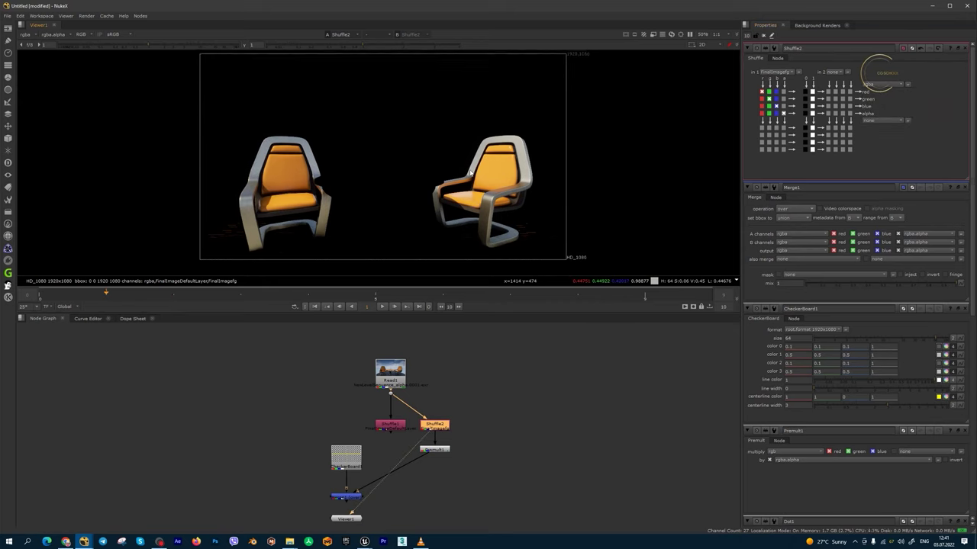
{"action": "key", "text": "a"}
{"action": "key", "text": "a"}
Check Premult1's alpha, then view the Merge1 composite of chairs over the checkerboard.
{"action": "left_click", "coordinate": [435, 450]}
{"action": "key", "text": "1"}
{"action": "key", "text": "a"}
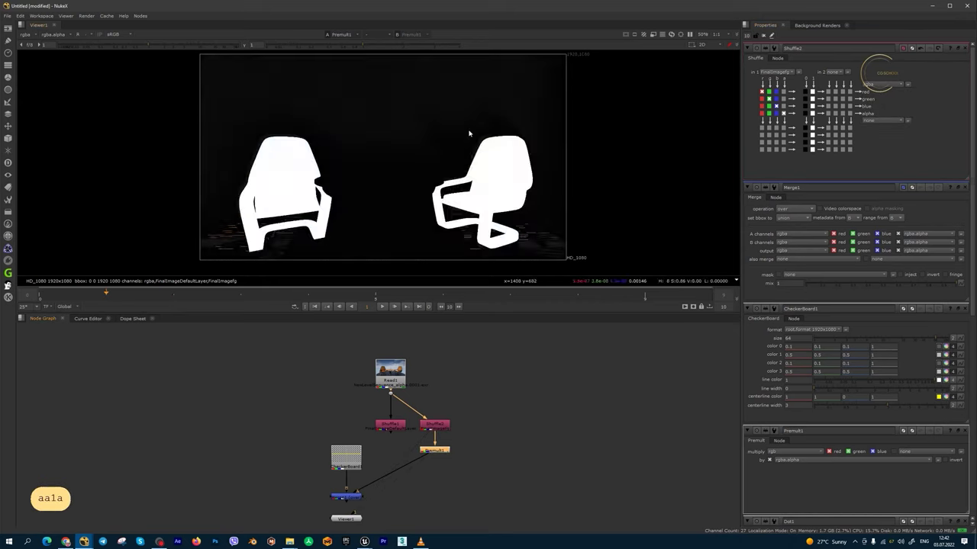
{"action": "key", "text": "a"}
{"action": "left_click", "coordinate": [348, 496]}
{"action": "key", "text": "1"}
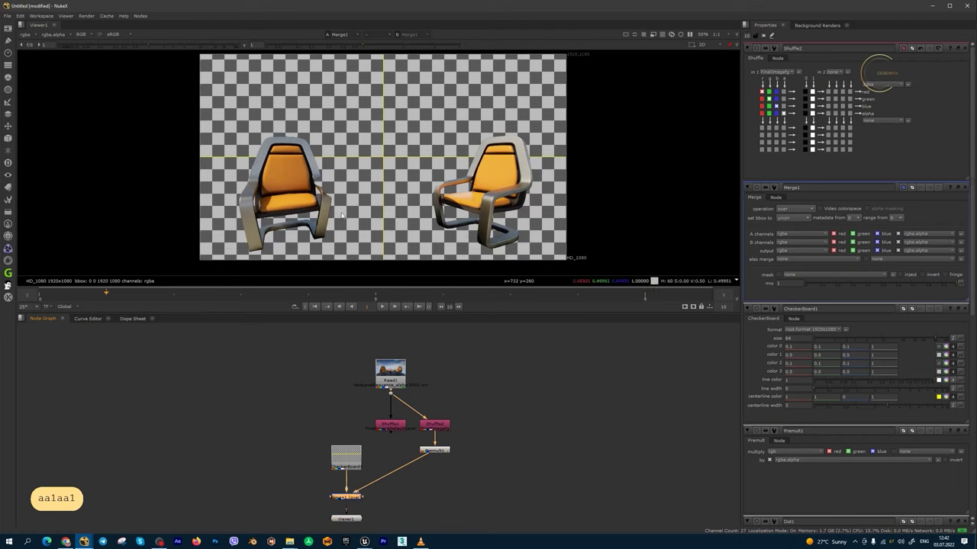
{"action": "scroll", "coordinate": [578, 184], "scroll_direction": "up", "scroll_amount": 2}
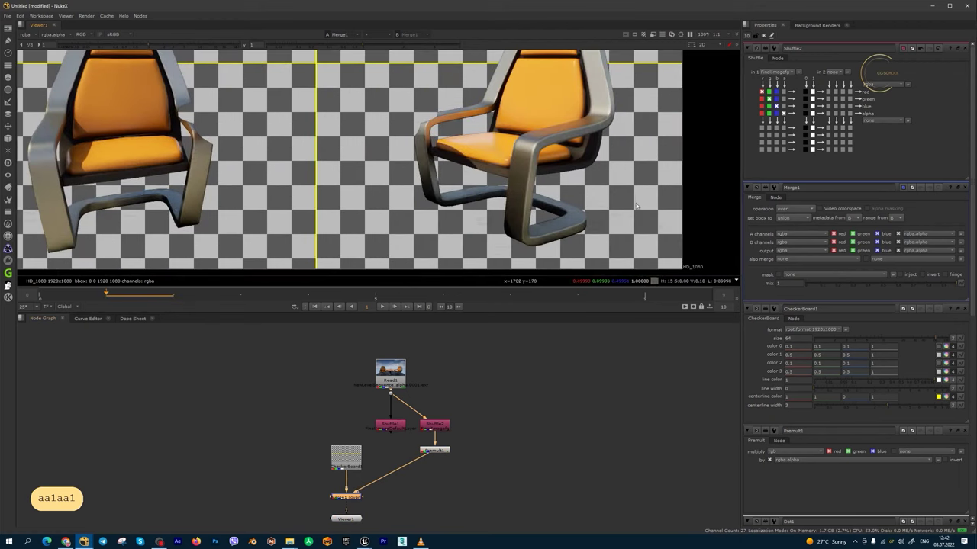
{"action": "scroll", "coordinate": [576, 176], "scroll_direction": "up", "scroll_amount": 4}
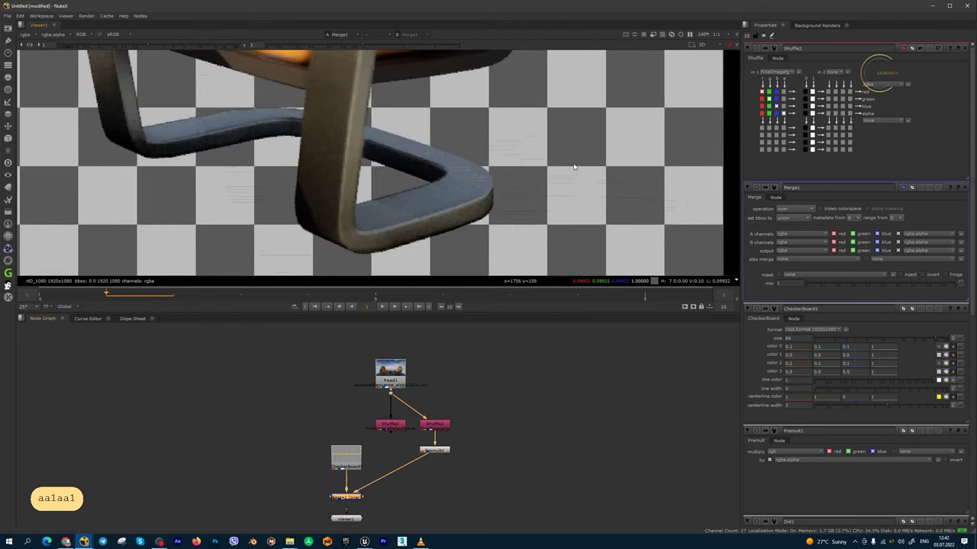
{"action": "scroll", "coordinate": [575, 167], "scroll_direction": "up", "scroll_amount": 6}
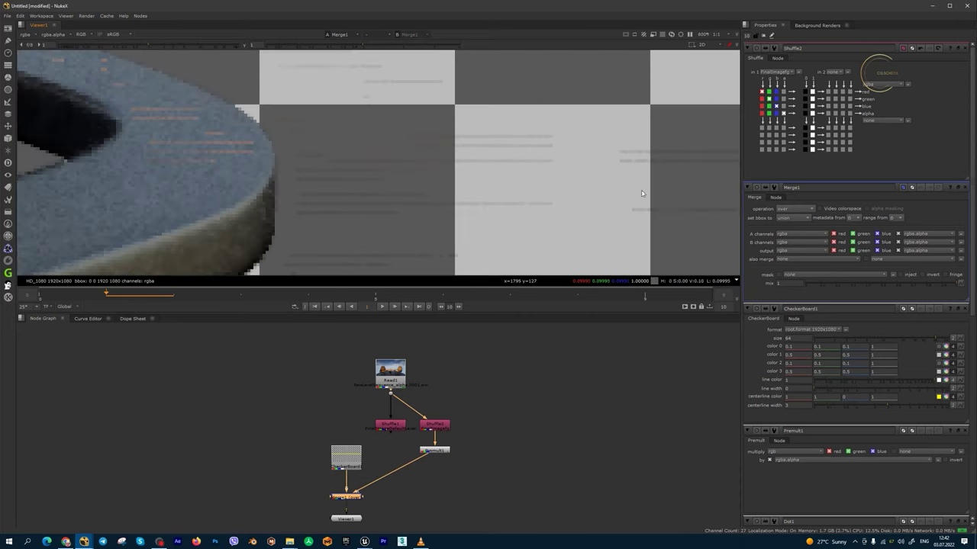
{"action": "scroll", "coordinate": [529, 198], "scroll_direction": "down", "scroll_amount": 7}
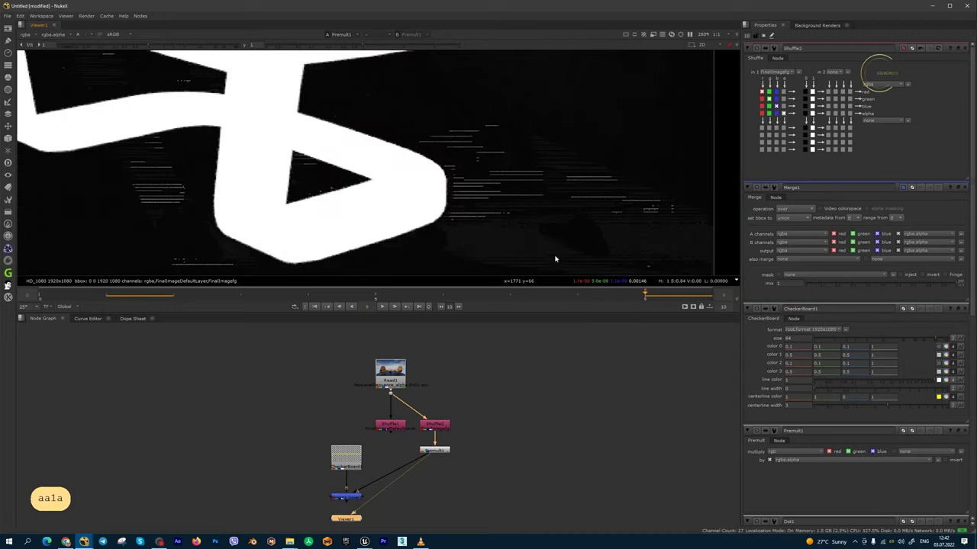
{"action": "left_click", "coordinate": [311, 308]}
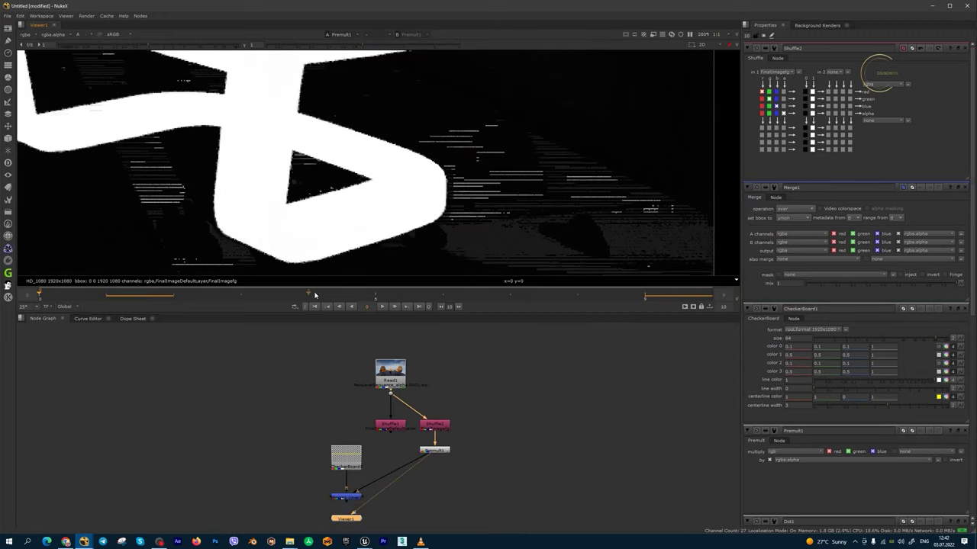
{"action": "left_click_drag", "start_coordinate": [314, 295], "coordinate": [645, 294]}
{"action": "scroll", "coordinate": [618, 206], "scroll_direction": "up", "scroll_amount": 2}
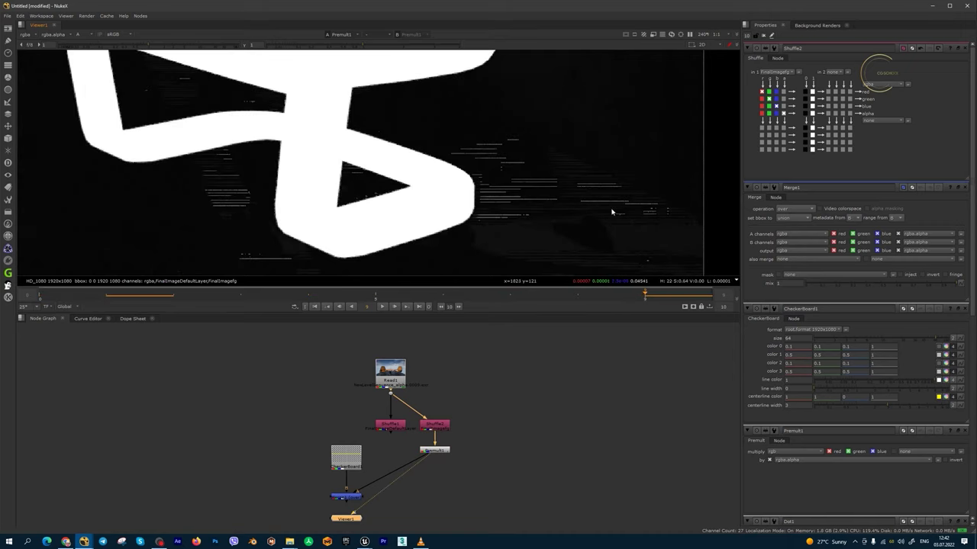
{"action": "scroll", "coordinate": [556, 177], "scroll_direction": "down", "scroll_amount": 3}
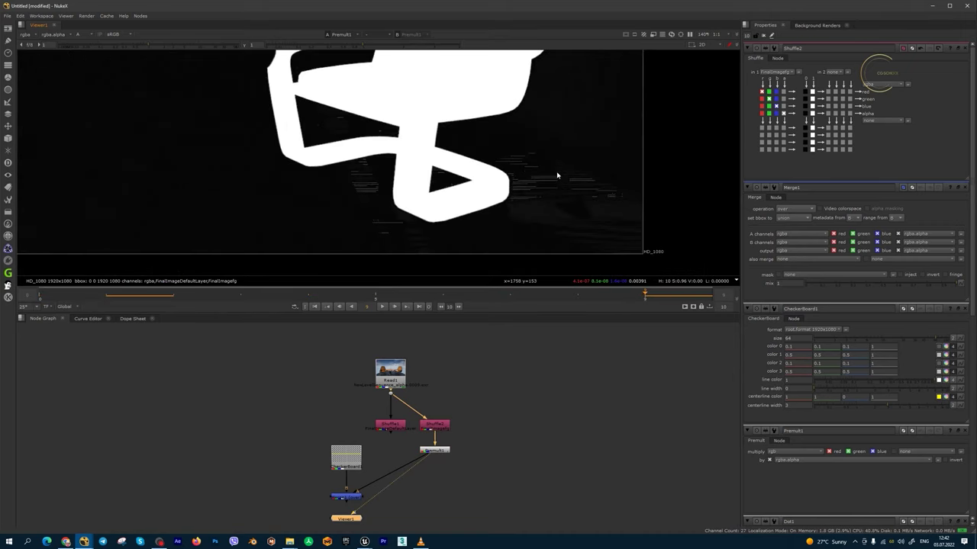
{"action": "scroll", "coordinate": [553, 179], "scroll_direction": "down", "scroll_amount": 4}
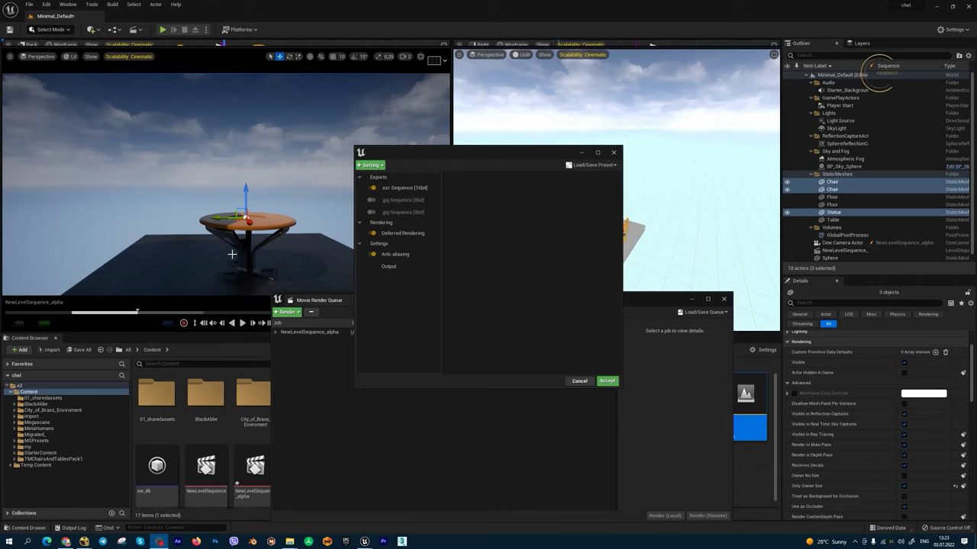
Add a Color Output setting to the alpha job and tick Disable Tone Curve.
{"action": "left_click", "coordinate": [371, 165]}
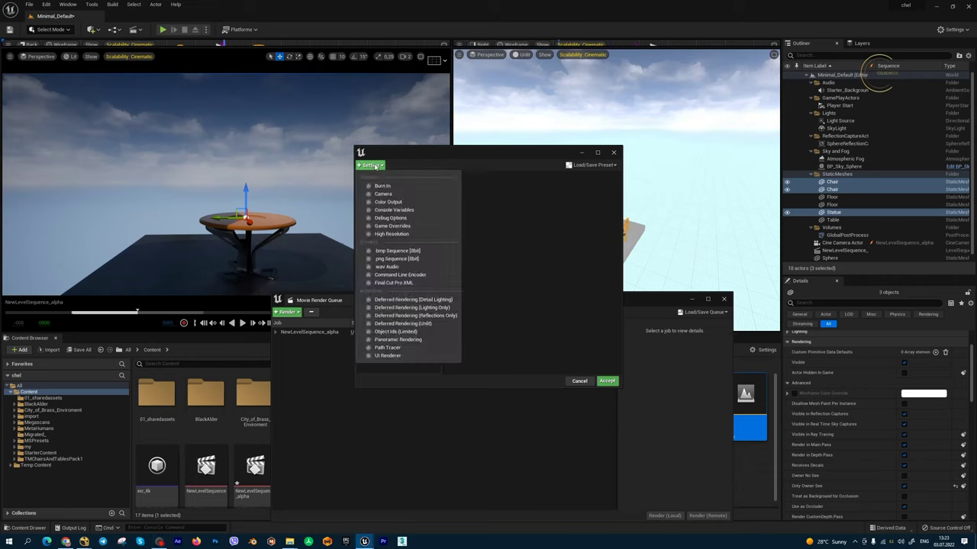
{"action": "left_click", "coordinate": [410, 202]}
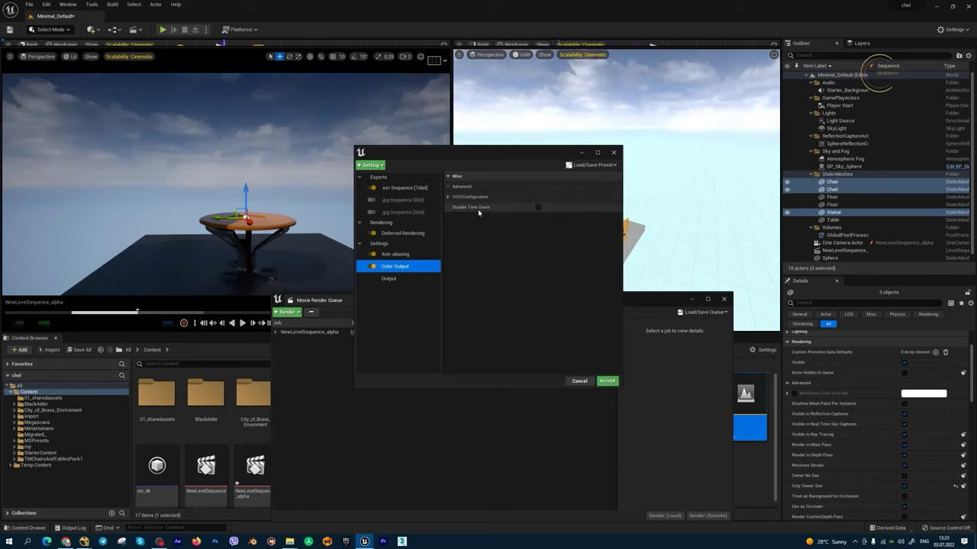
{"action": "left_click", "coordinate": [538, 209]}
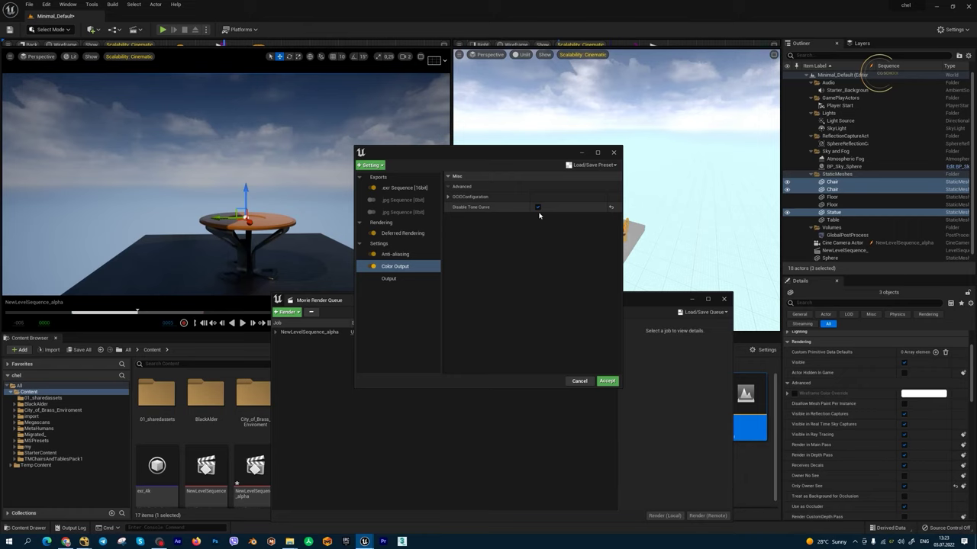